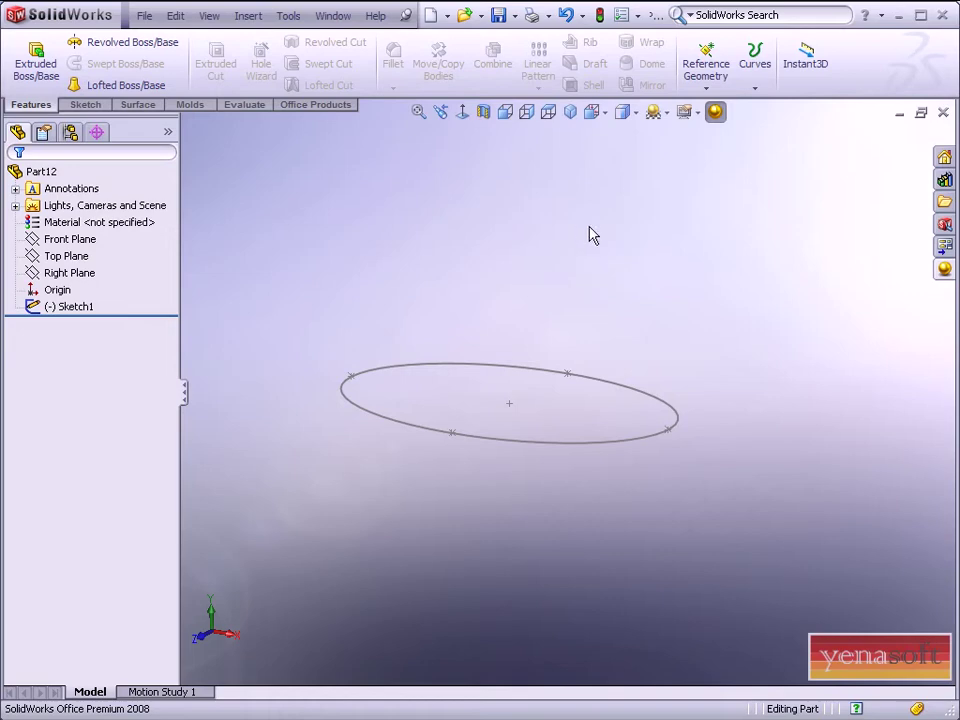
# - Open Sketch2 on the Front Plane and turn the view Normal To it
pyautogui.click(94, 242)
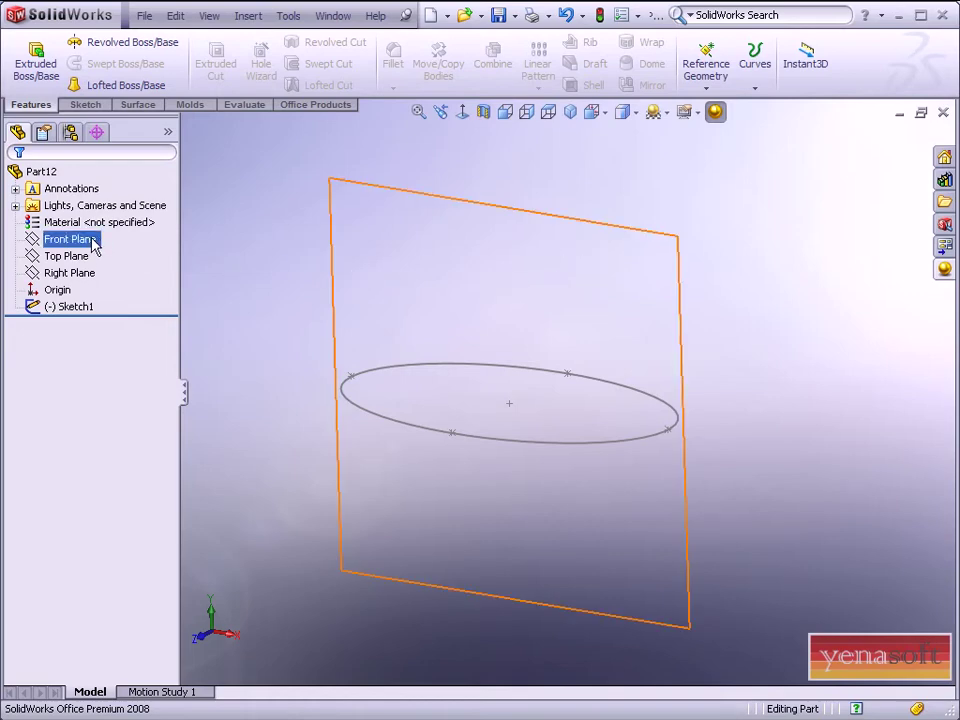
pyautogui.click(94, 242)
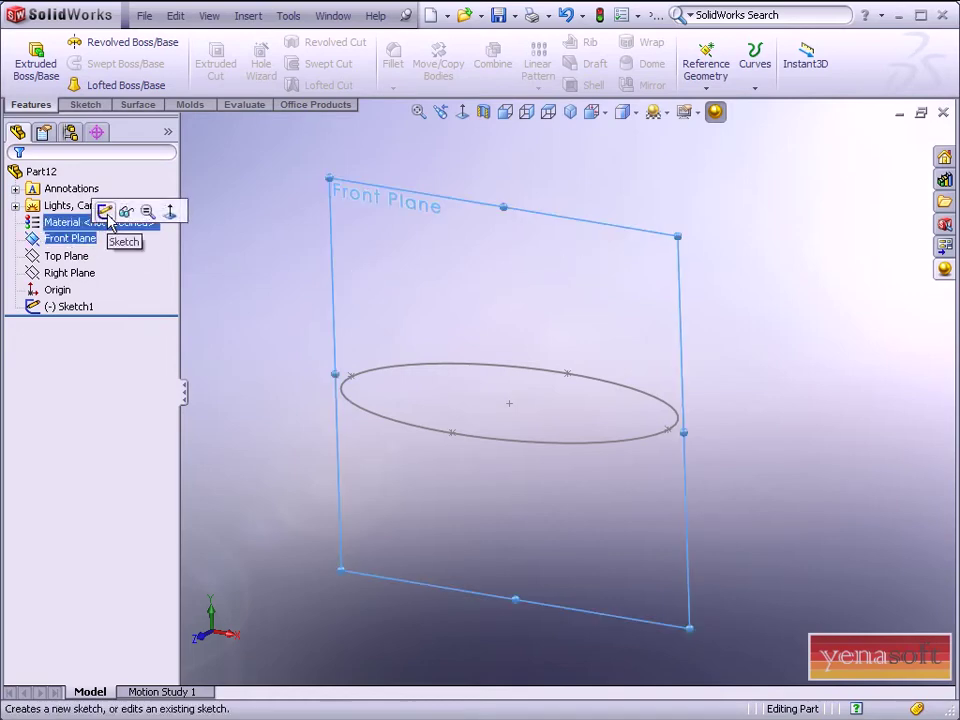
pyautogui.click(106, 212)
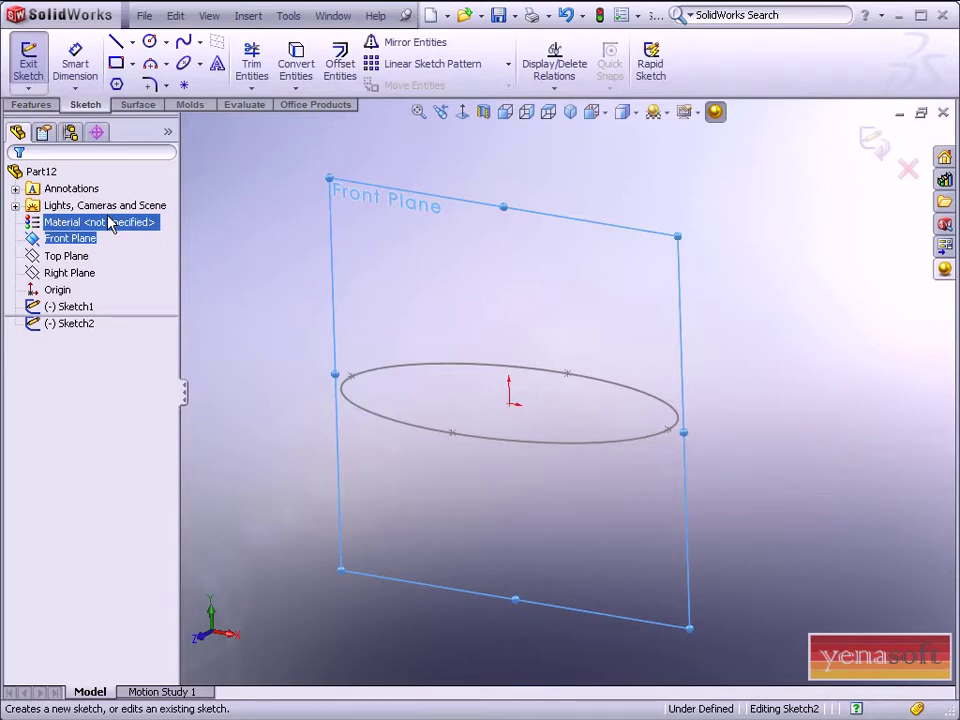
pyautogui.click(463, 114)
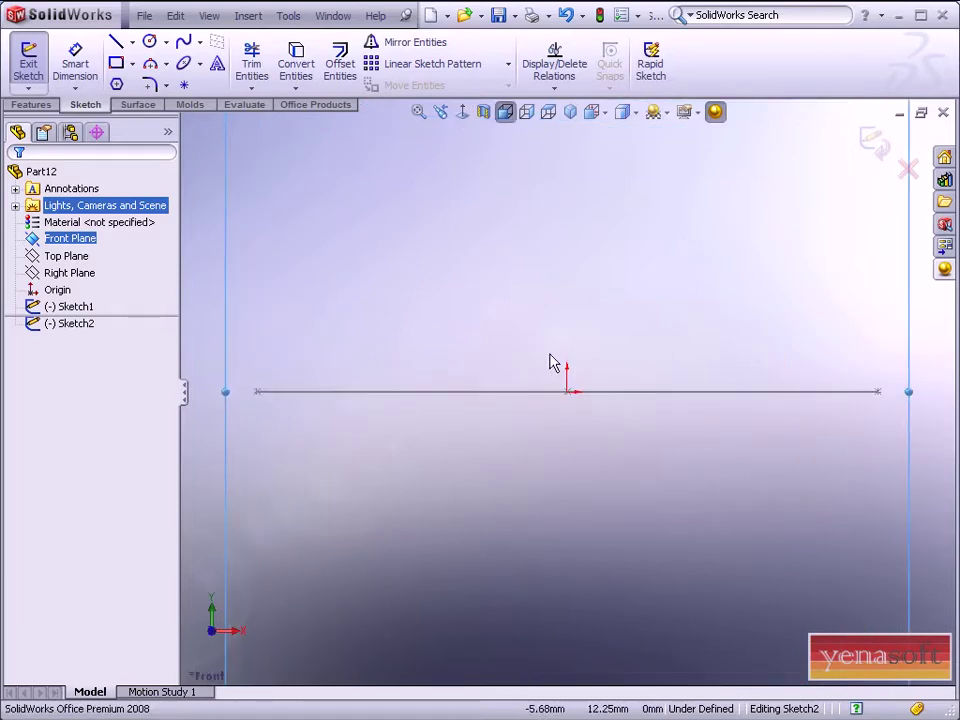
pyautogui.scroll(2, 550, 363)
pyautogui.scroll(2, 550, 363)
pyautogui.scroll(2, 550, 363)
pyautogui.scroll(2, 560, 345)
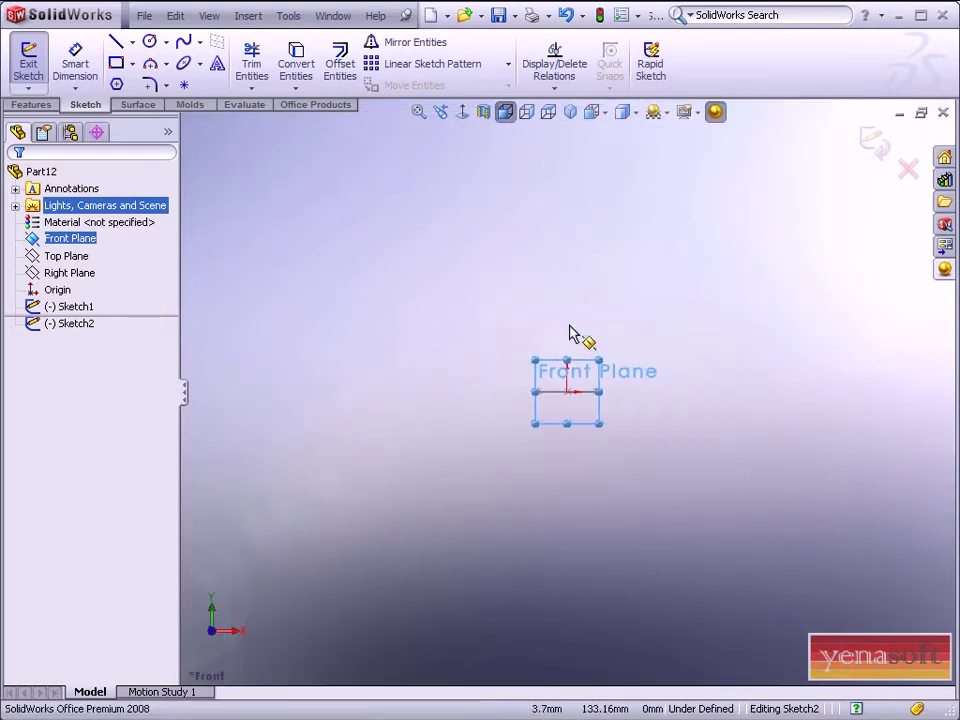
pyautogui.scroll(-2, 579, 293)
pyautogui.scroll(-1, 579, 293)
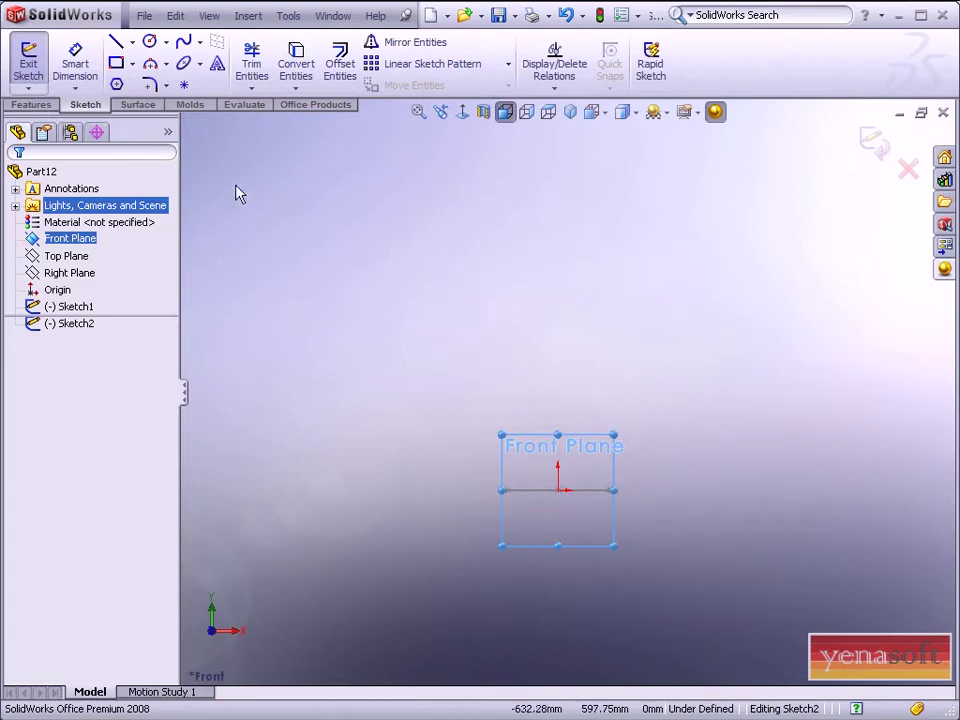
# - Draw a three-point spline from the origin bending up to the upper right, then exit Sketch2
pyautogui.click(184, 45)
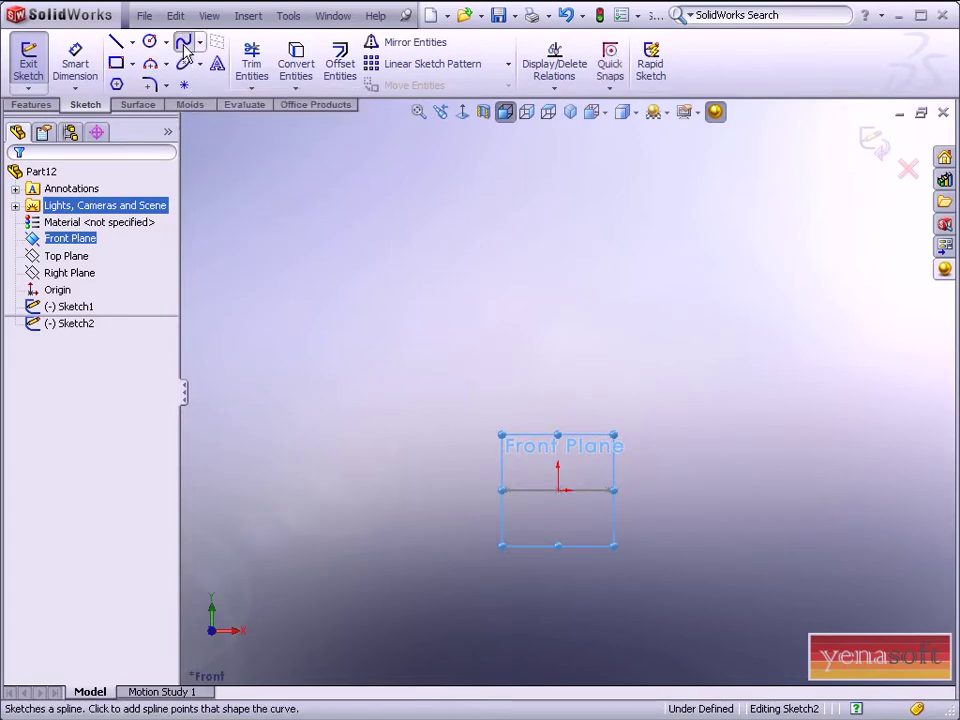
pyautogui.click(558, 490)
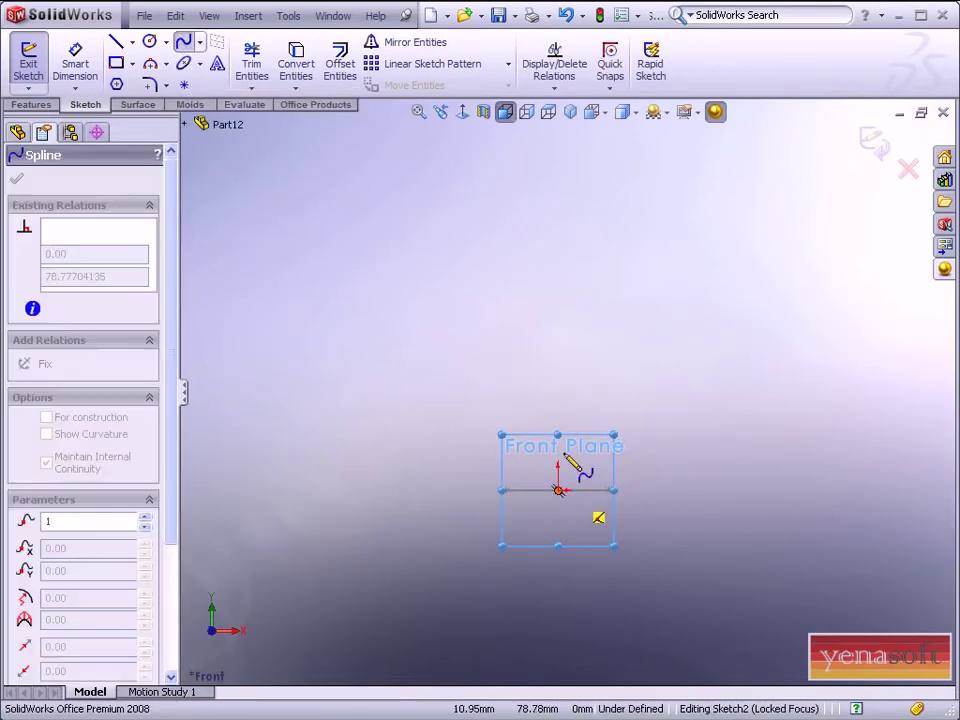
pyautogui.click(582, 309)
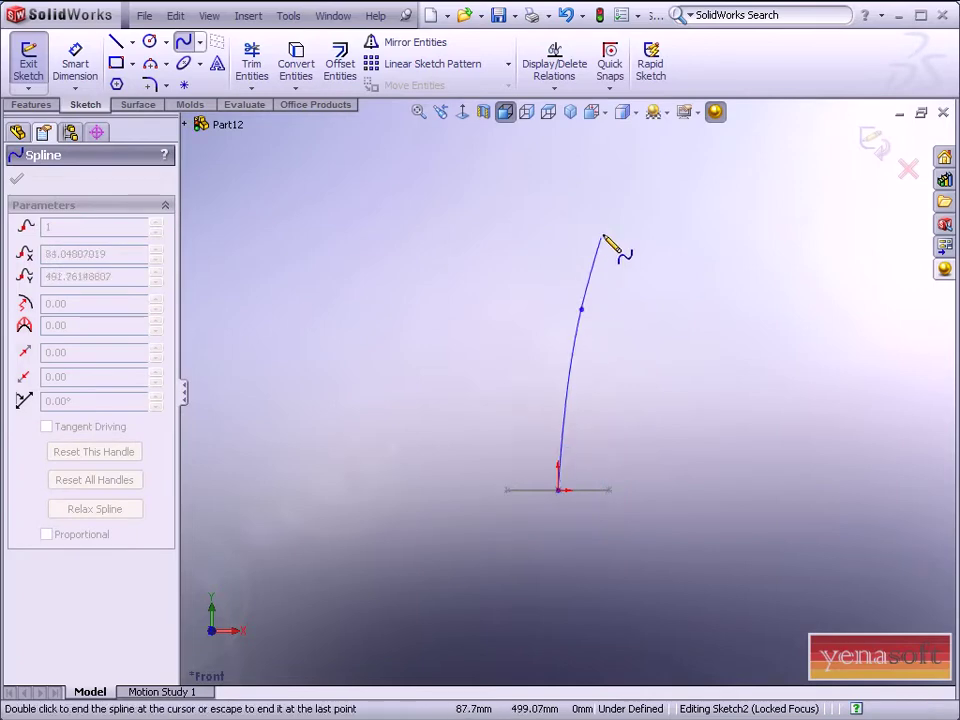
pyautogui.click(696, 140)
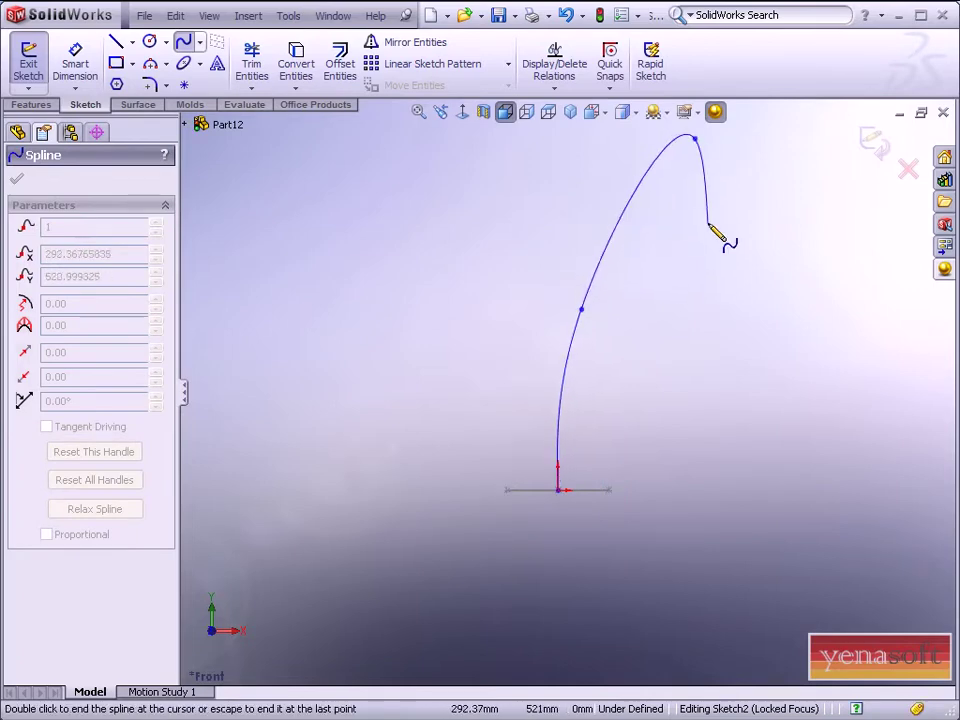
pyautogui.rightClick(709, 226)
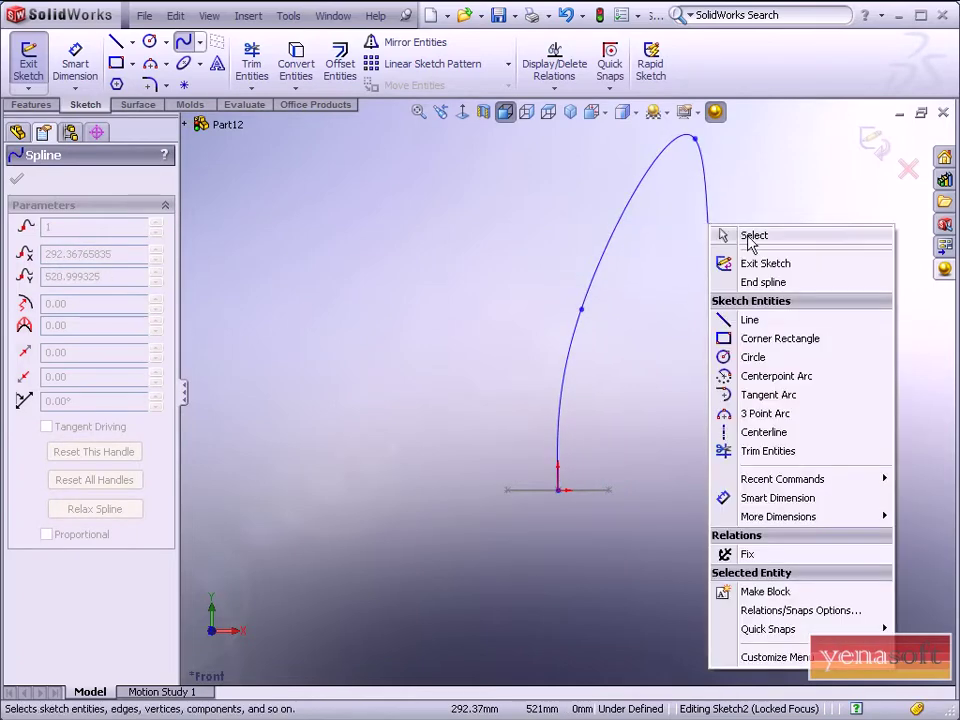
pyautogui.click(752, 238)
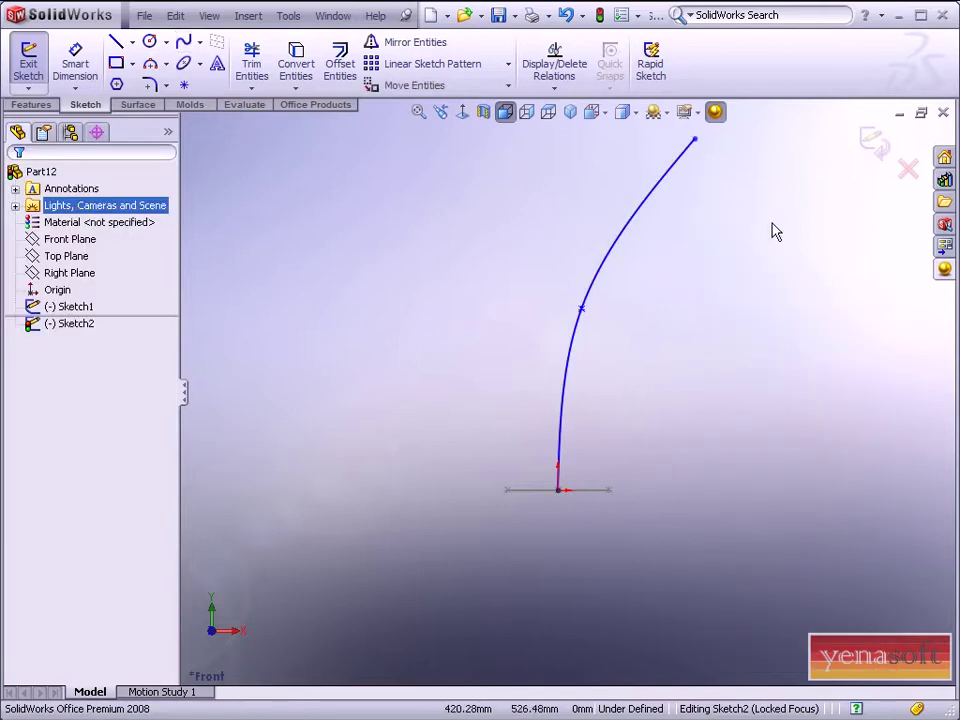
pyautogui.click(872, 146)
pyautogui.moveTo(718, 450)
pyautogui.mouseDown(button='middle')
pyautogui.moveTo(671, 463)
pyautogui.moveTo(671, 504)
pyautogui.moveTo(669, 270)
pyautogui.mouseUp(button='middle')
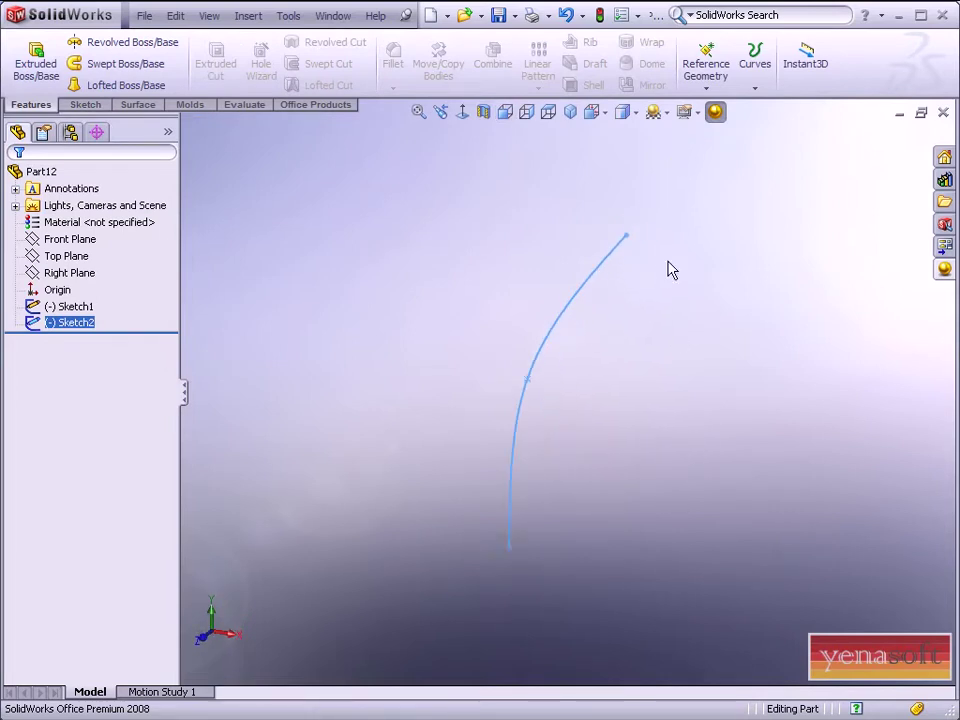
# - Start a Swept Boss/Base with ellipse Sketch1 as profile and Sketch2 as path, viewed from Front
pyautogui.click(321, 294)
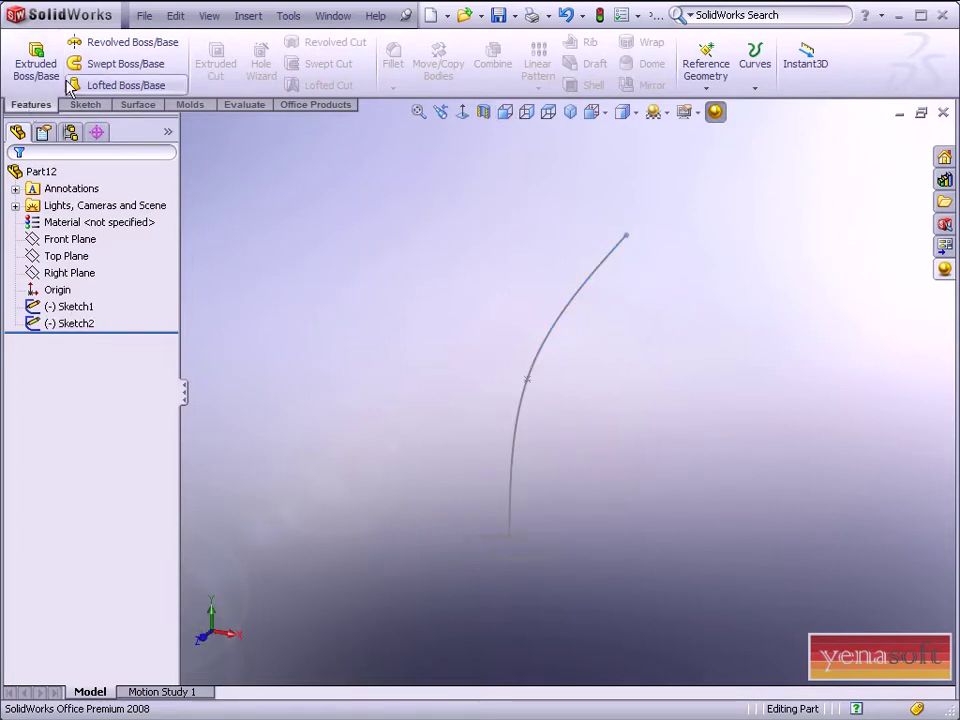
pyautogui.click(96, 67)
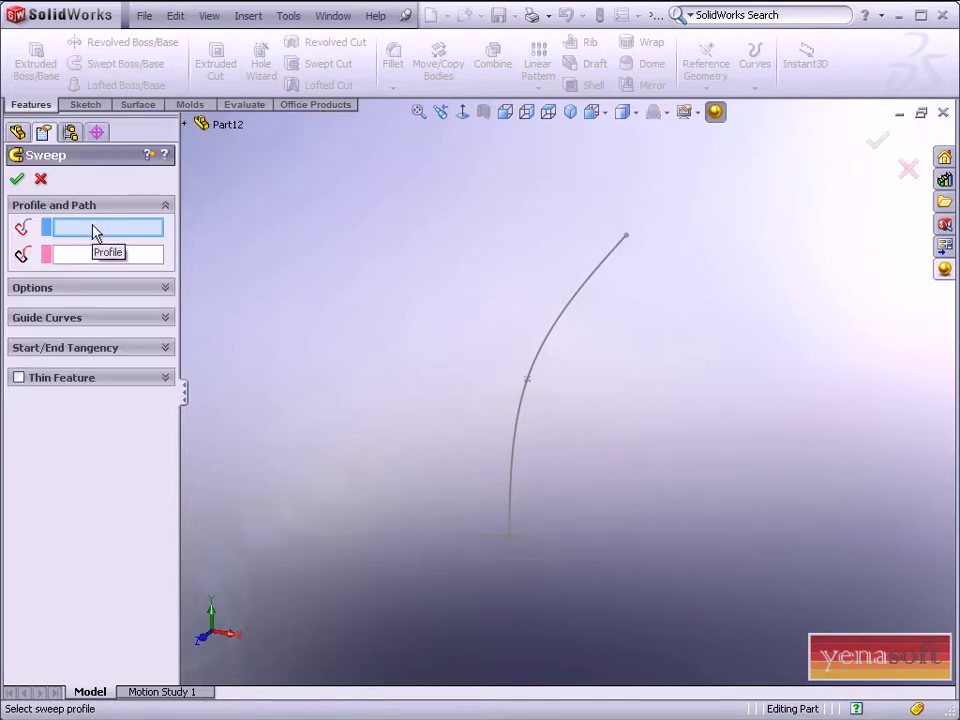
pyautogui.click(483, 563)
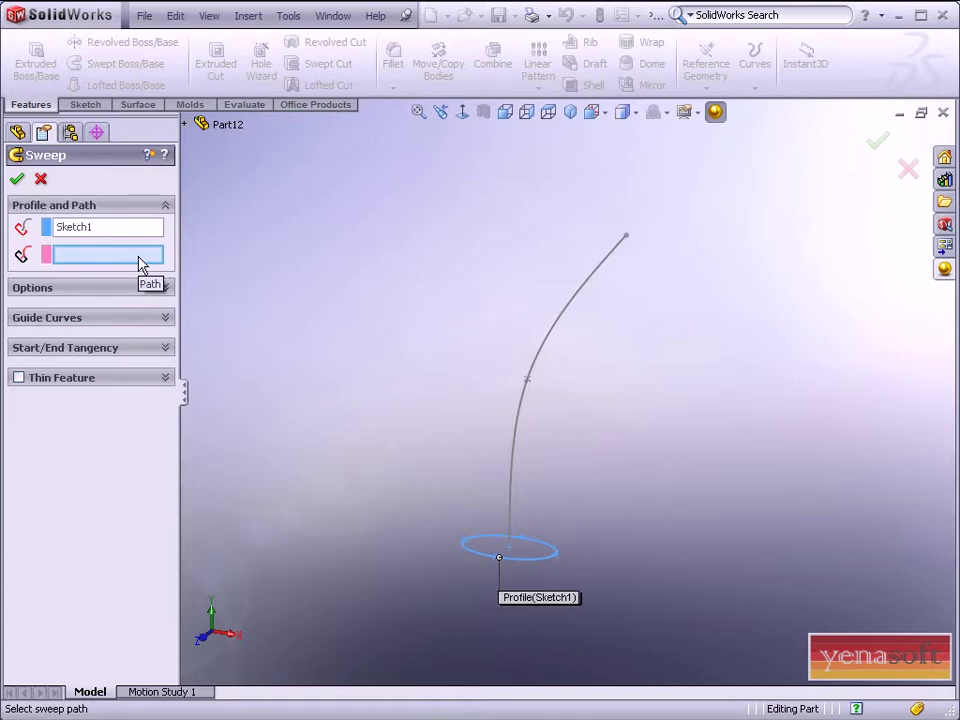
pyautogui.click(546, 343)
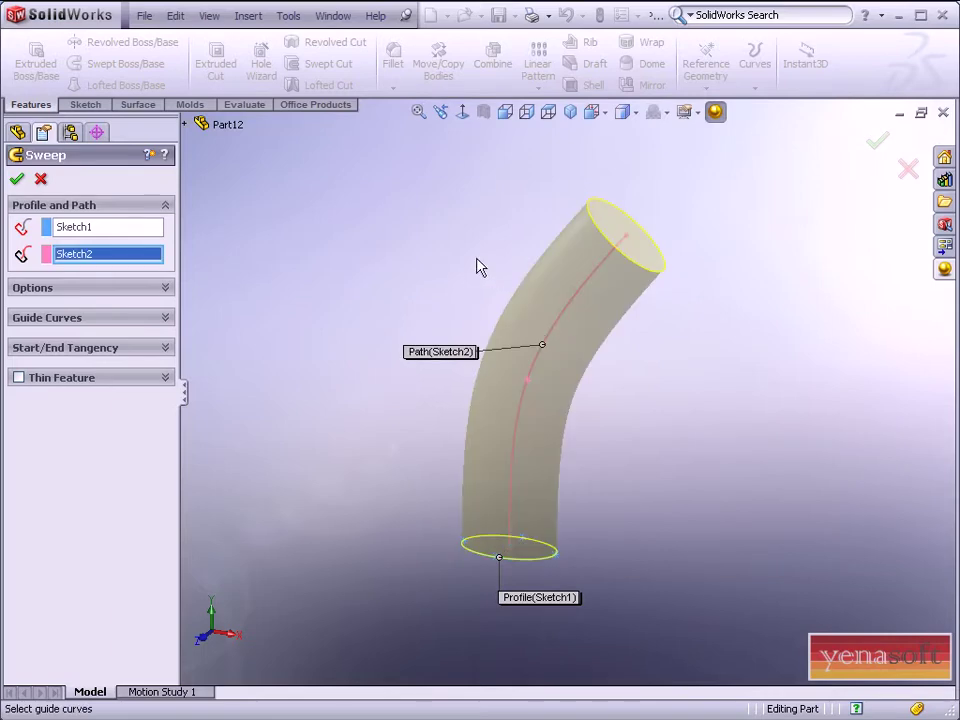
pyautogui.click(505, 113)
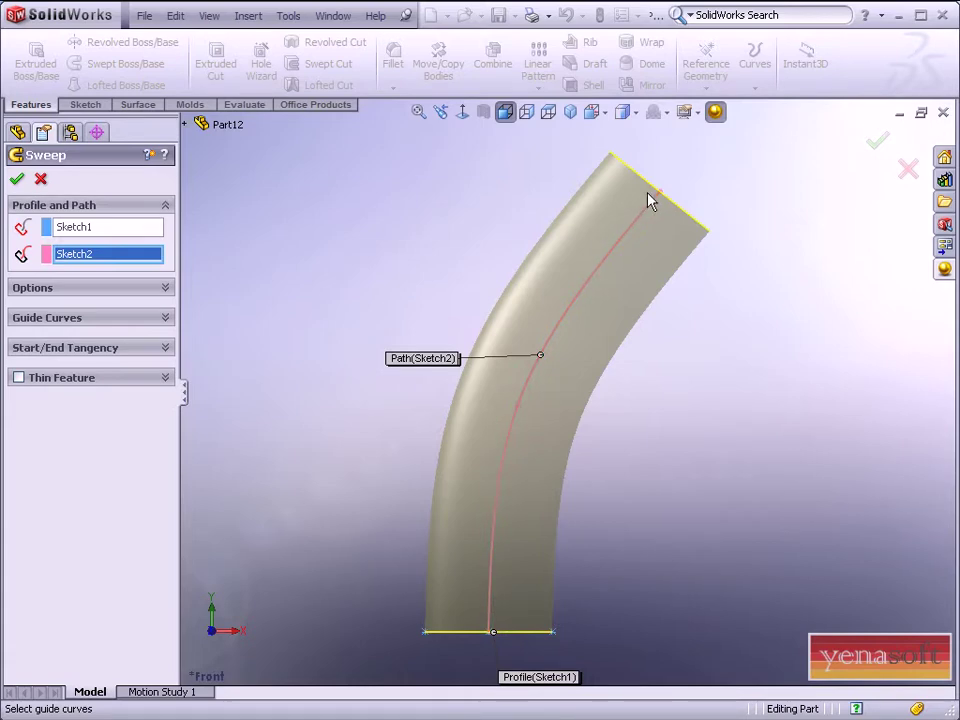
# - Change the sweep's Orientation/twist type from Keep normal constant to Twist Along Path
pyautogui.click(165, 290)
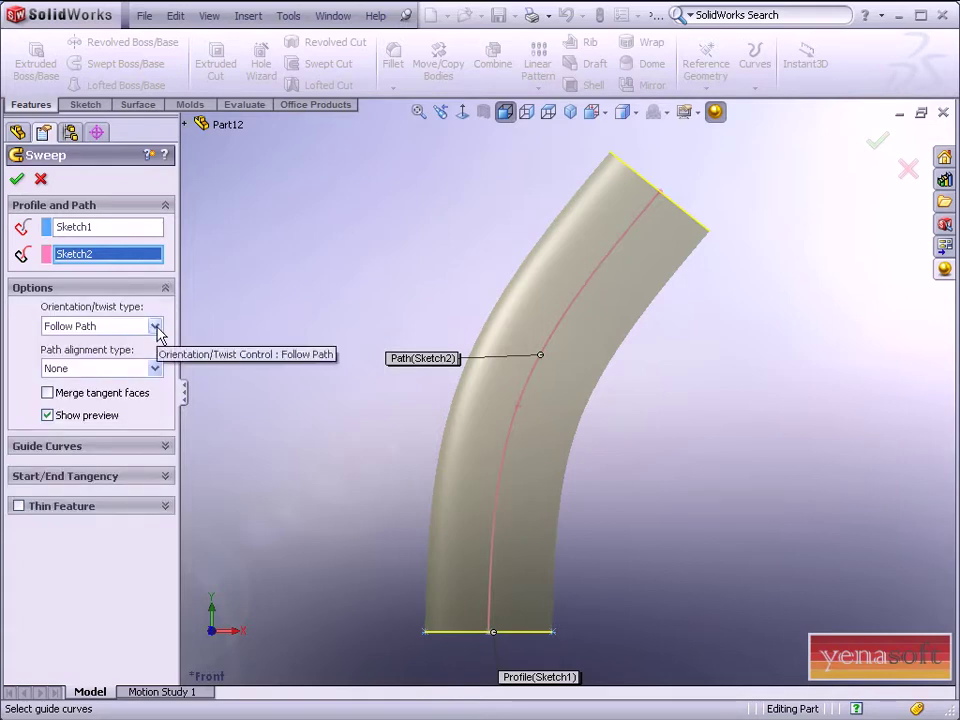
pyautogui.click(155, 326)
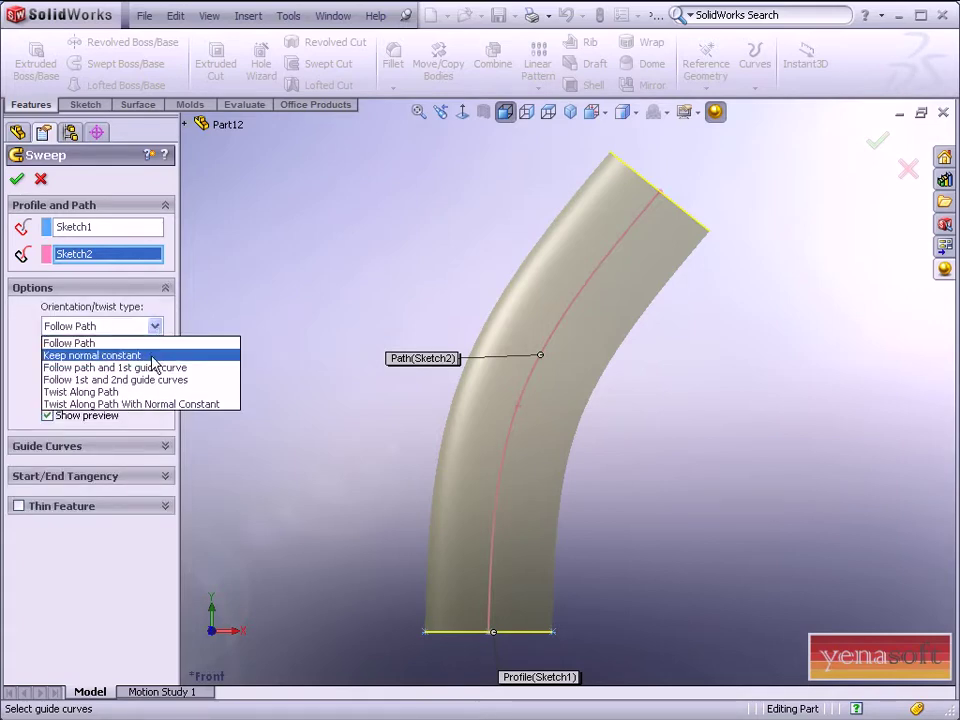
pyautogui.click(154, 357)
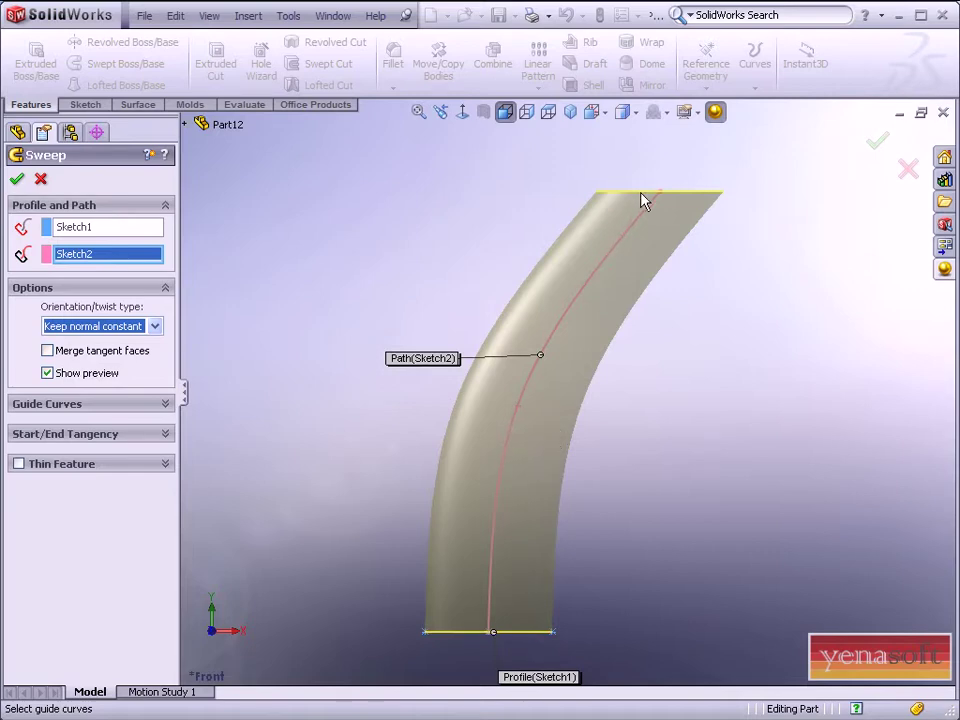
pyautogui.click(155, 330)
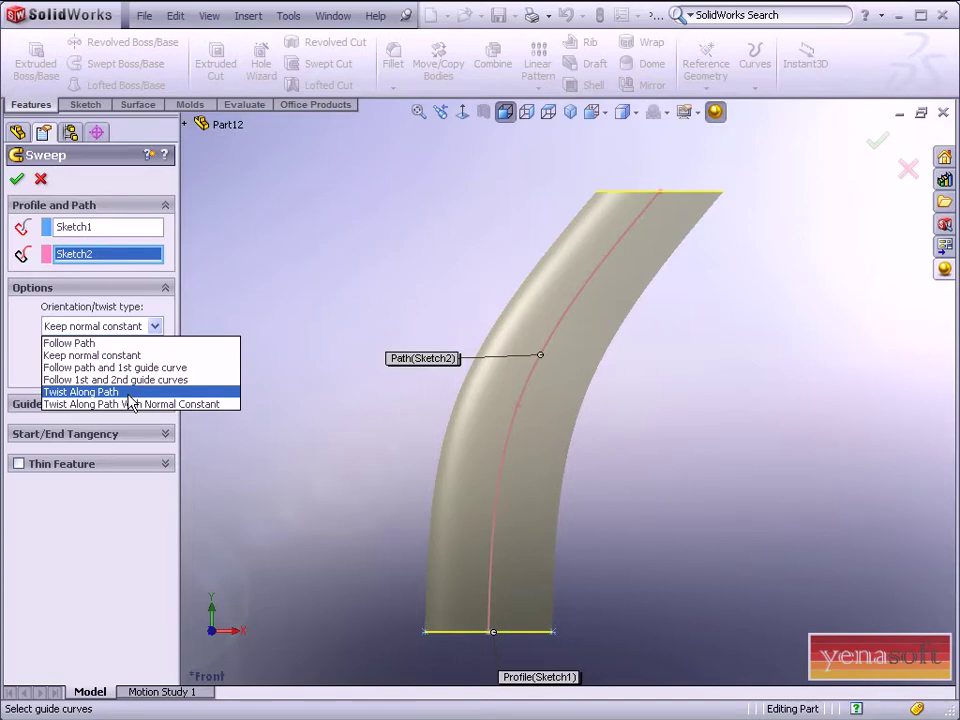
pyautogui.click(128, 393)
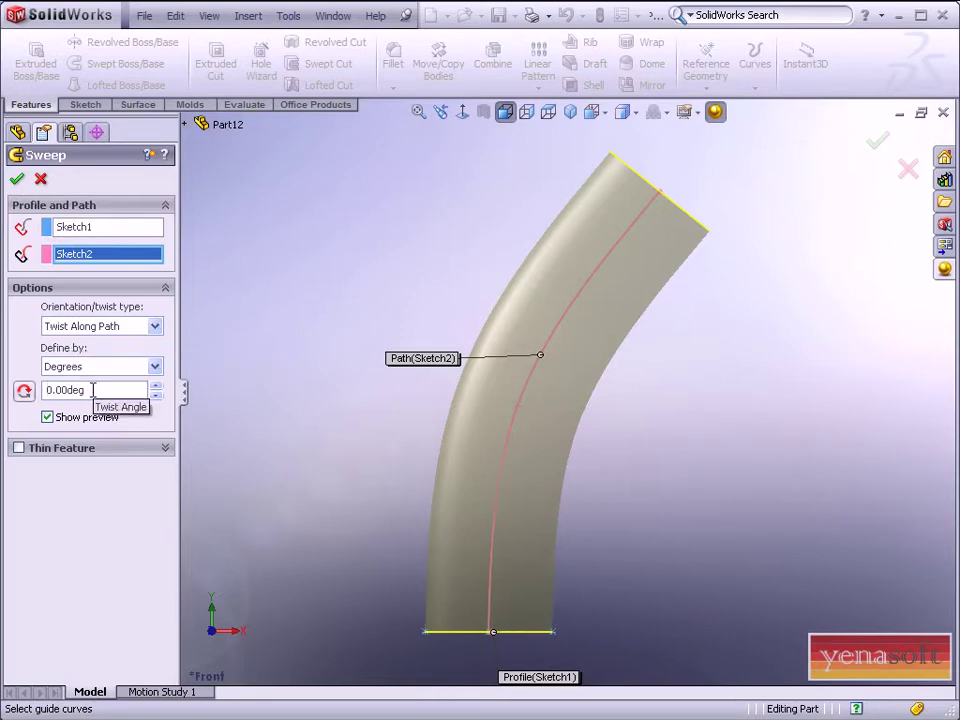
# - Define the sweep twist by Turns and raise it from 1.00 to 2.00 turns
pyautogui.click(155, 369)
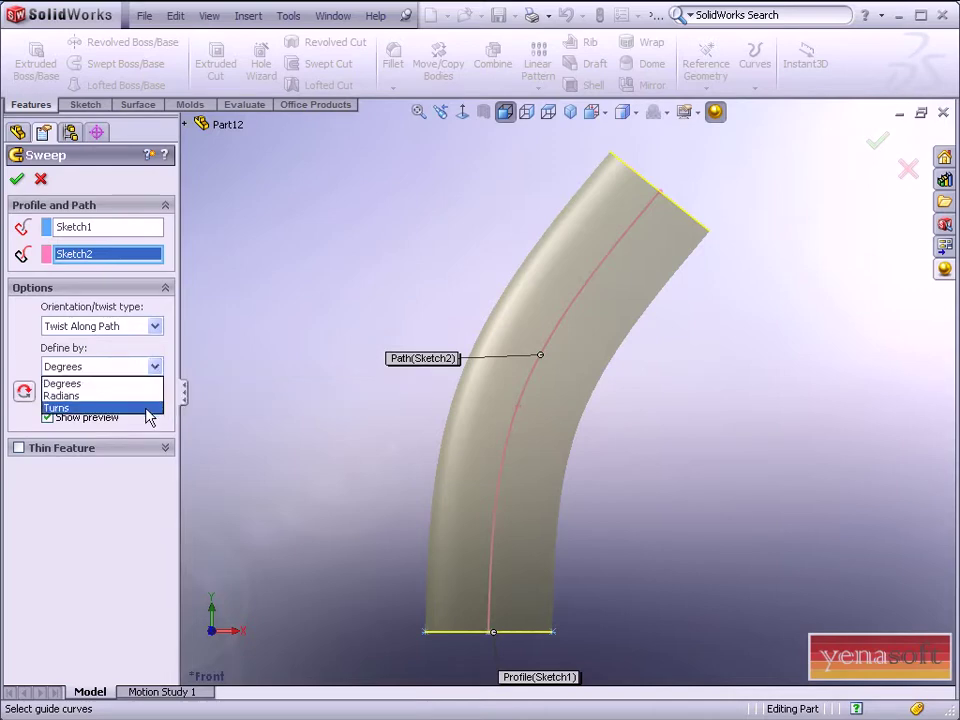
pyautogui.click(150, 408)
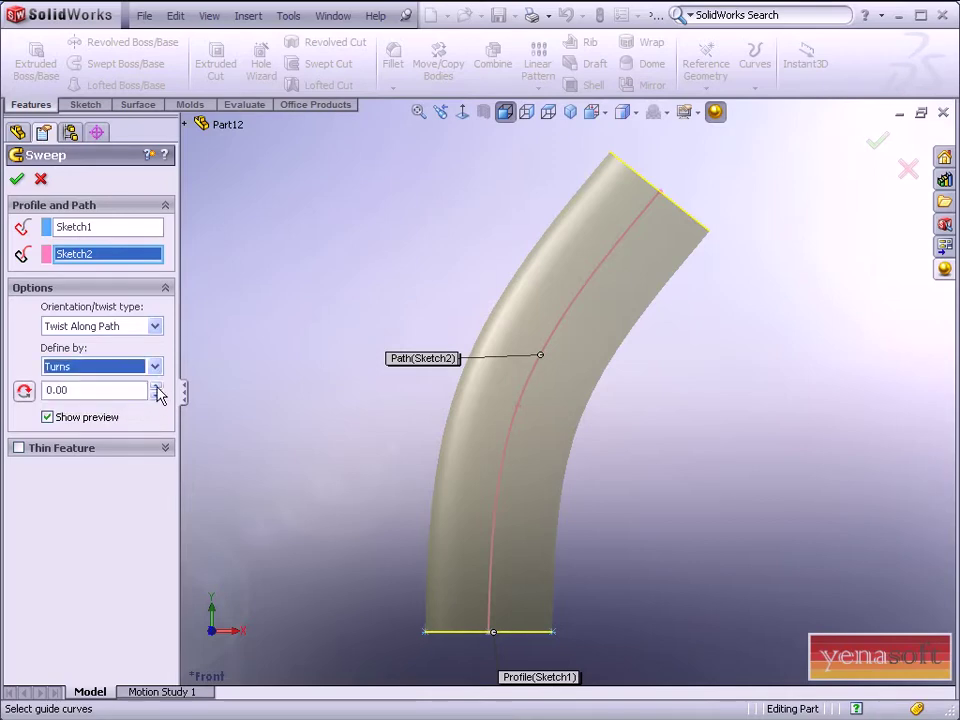
pyautogui.click(156, 387)
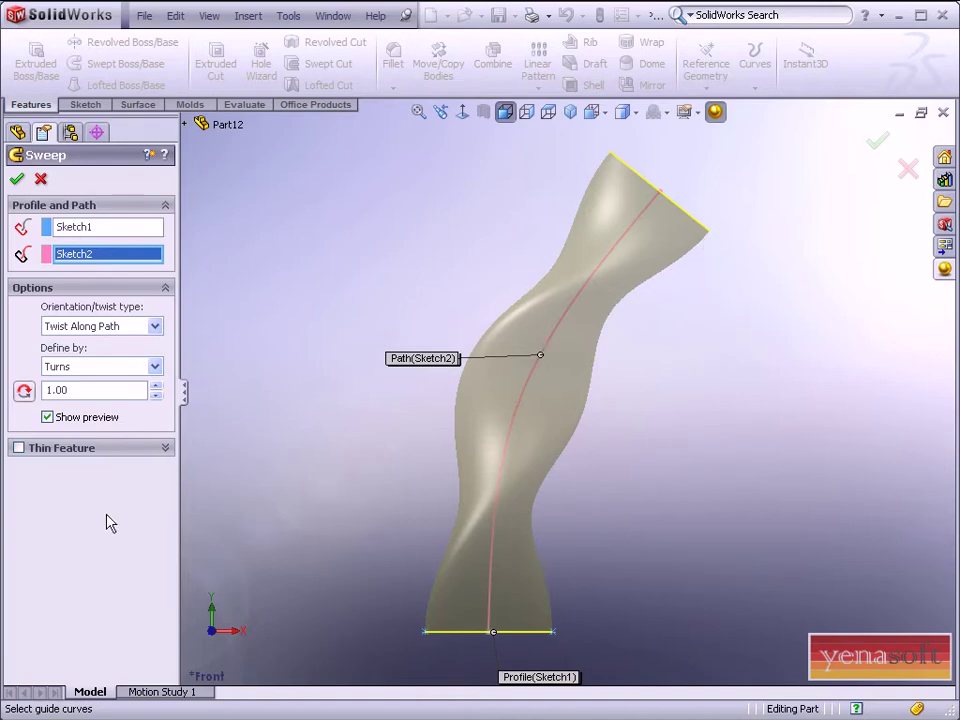
pyautogui.click(155, 386)
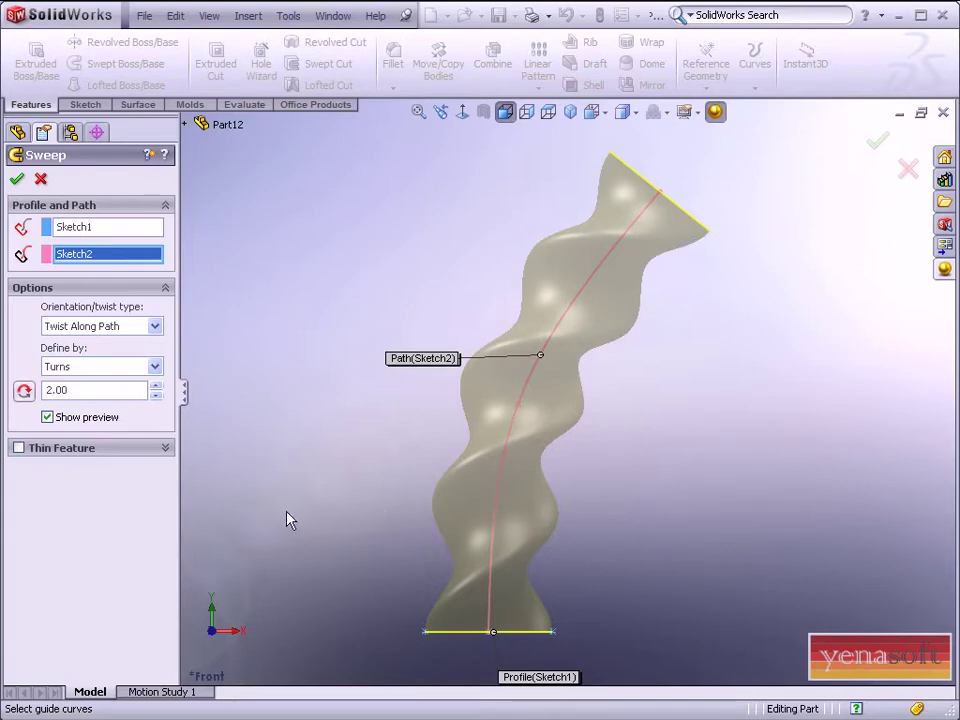
# - Switch the twist type to Twist Along Path With Normal Constant, keeping 2.00 turns
pyautogui.click(157, 327)
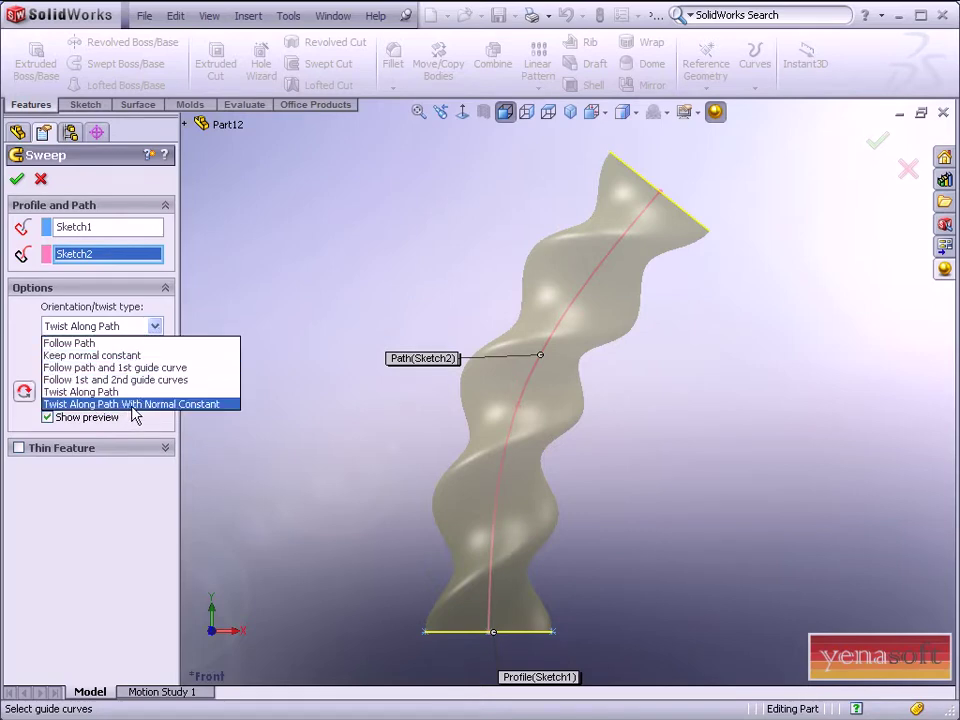
pyautogui.click(137, 414)
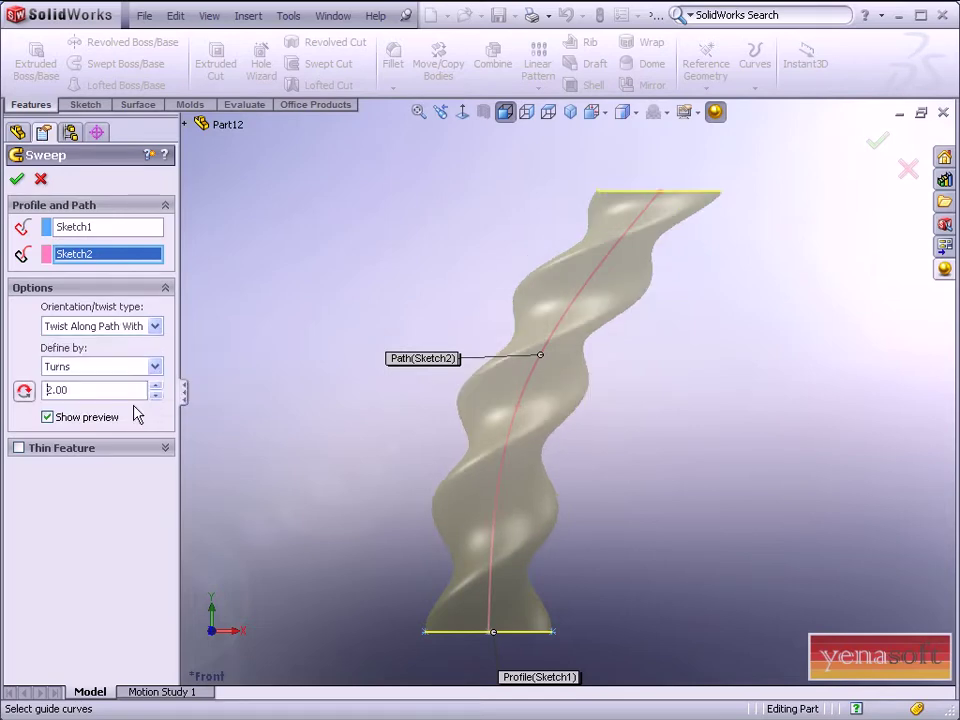
pyautogui.click(155, 326)
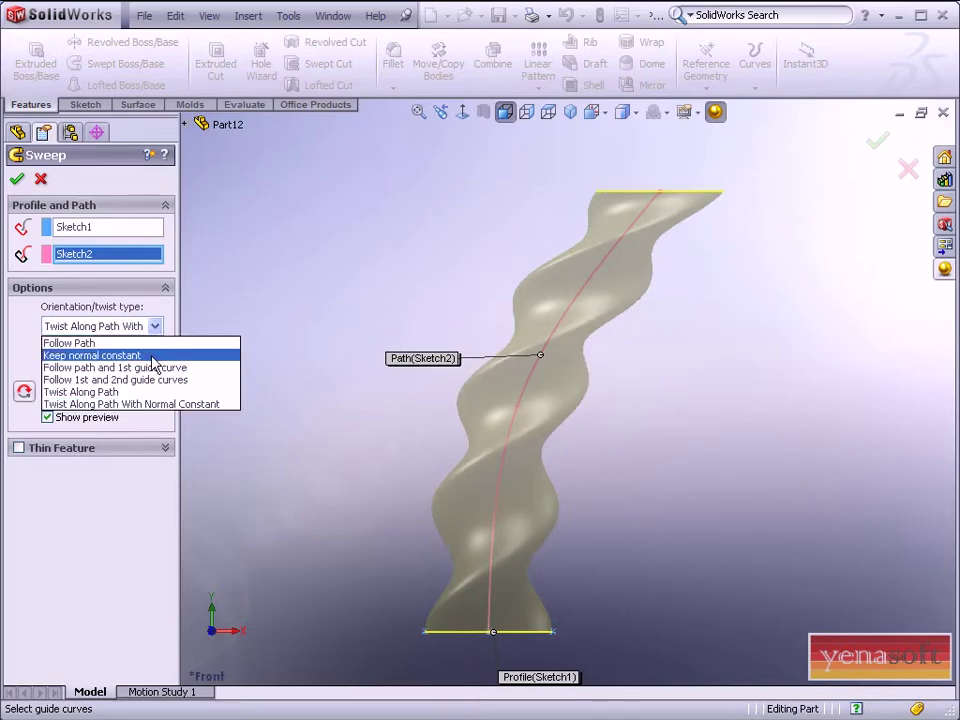
pyautogui.click(212, 321)
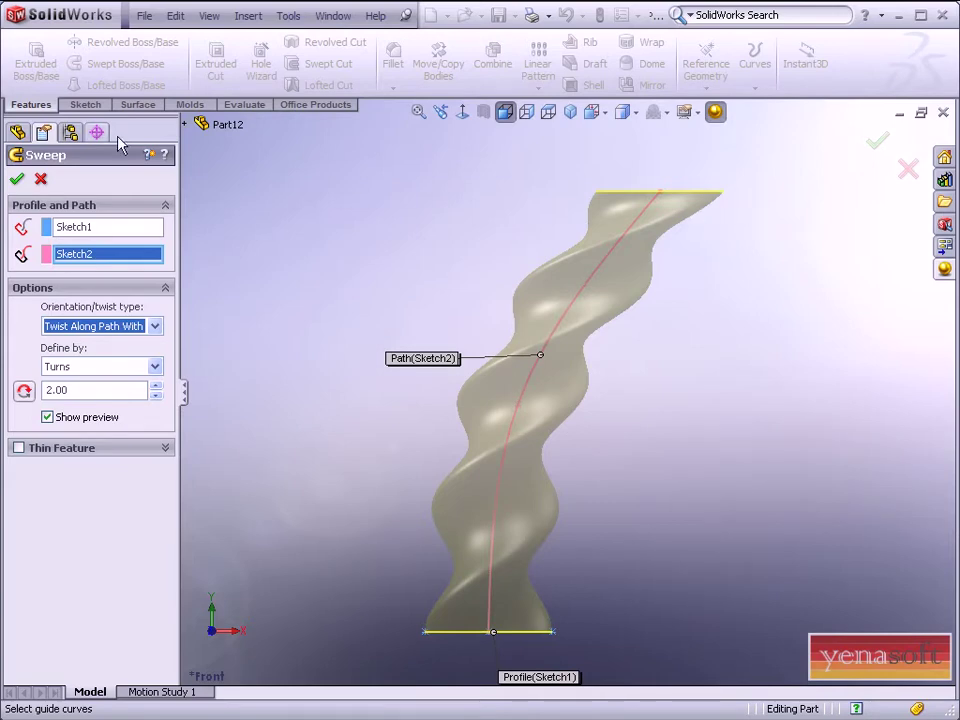
# - Confirm the sweep as Sweep1, orbit to inspect the solid, and start a new part
pyautogui.click(17, 180)
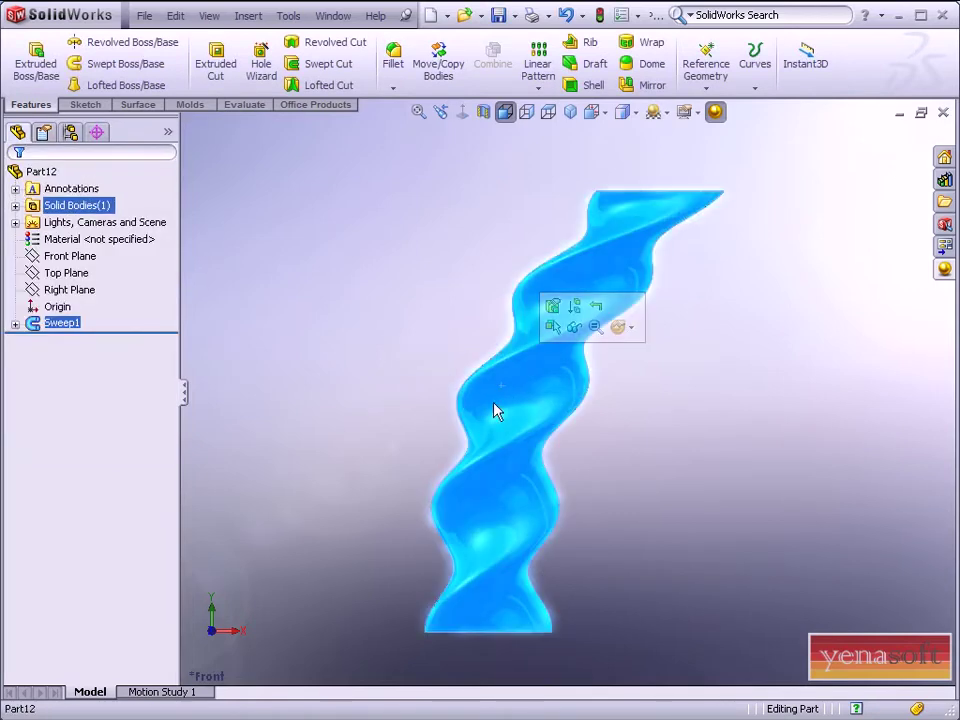
pyautogui.moveTo(497, 410)
pyautogui.mouseDown(button='middle')
pyautogui.moveTo(480, 392)
pyautogui.moveTo(372, 379)
pyautogui.moveTo(429, 375)
pyautogui.mouseUp(button='middle')
pyautogui.click(671, 392)
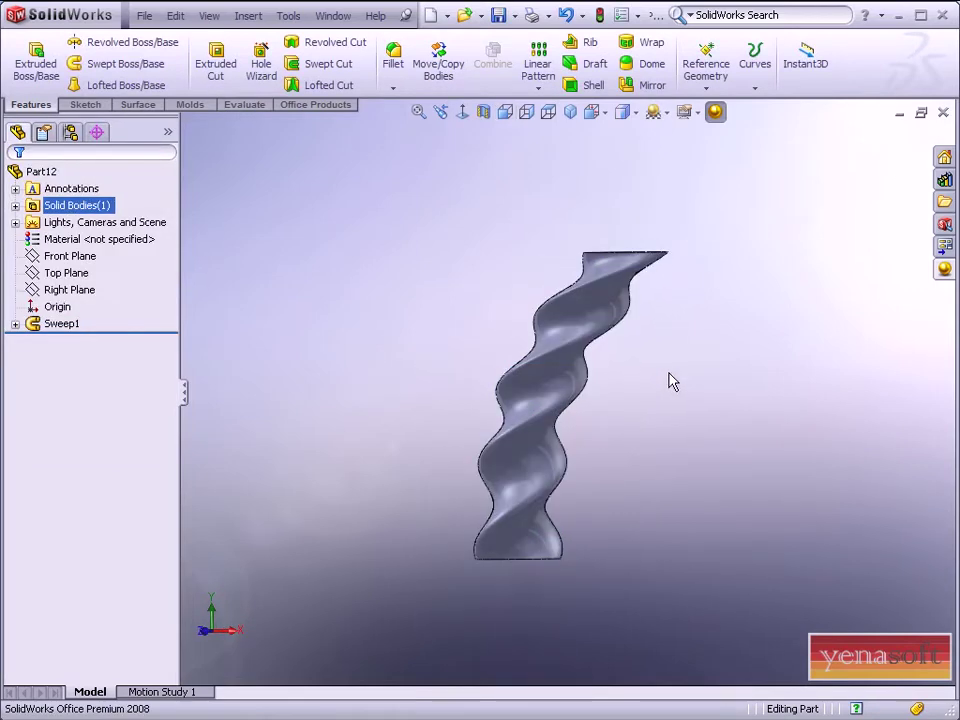
pyautogui.moveTo(669, 381)
pyautogui.mouseDown(button='middle')
pyautogui.moveTo(727, 423)
pyautogui.moveTo(686, 420)
pyautogui.moveTo(709, 424)
pyautogui.moveTo(686, 401)
pyautogui.moveTo(680, 408)
pyautogui.mouseUp(button='middle')
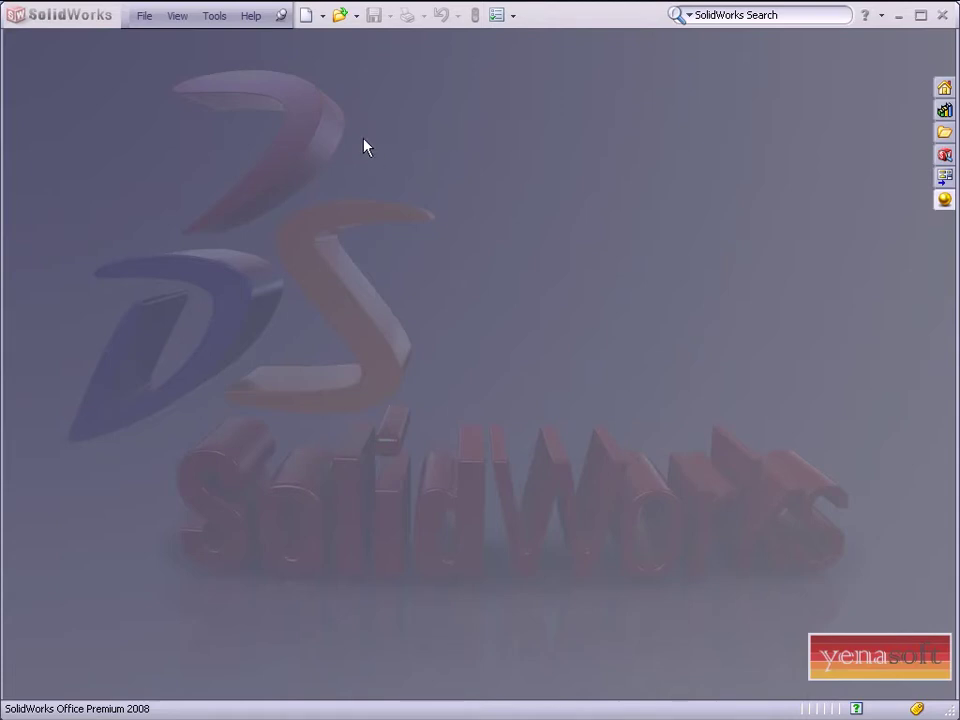
pyautogui.click(306, 16)
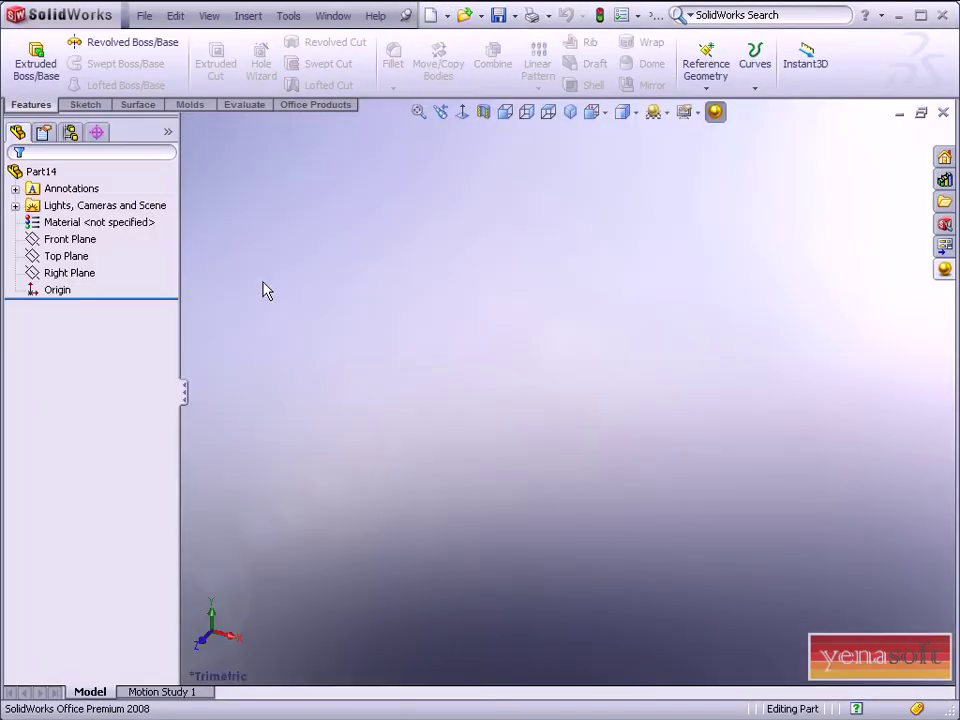
# - Sketch an ellipse on the Top Plane centred at the origin
pyautogui.click(63, 258)
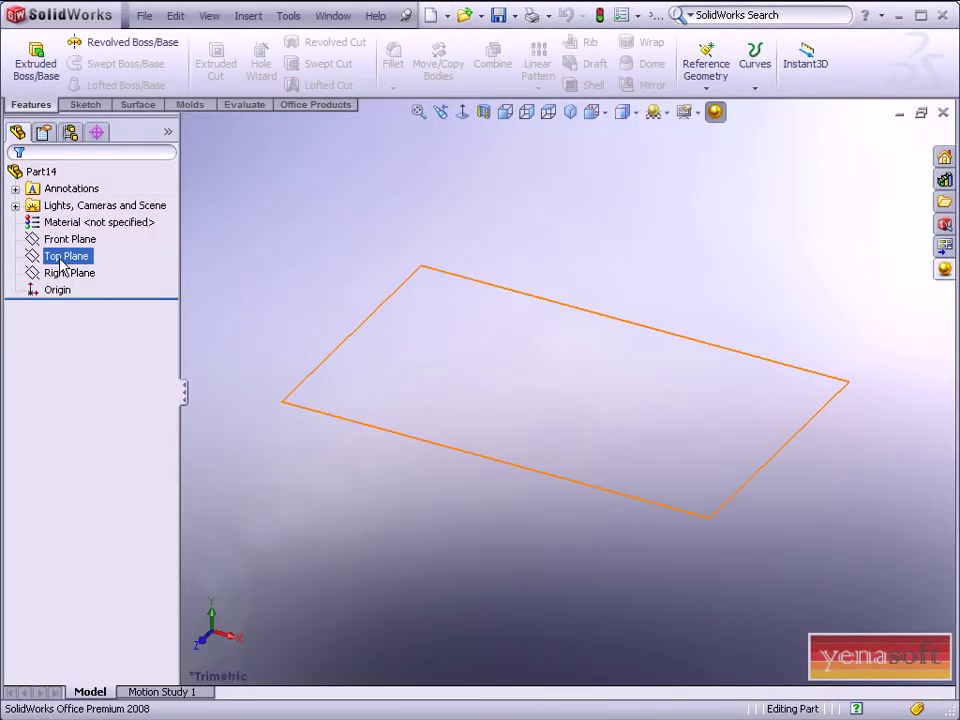
pyautogui.click(74, 229)
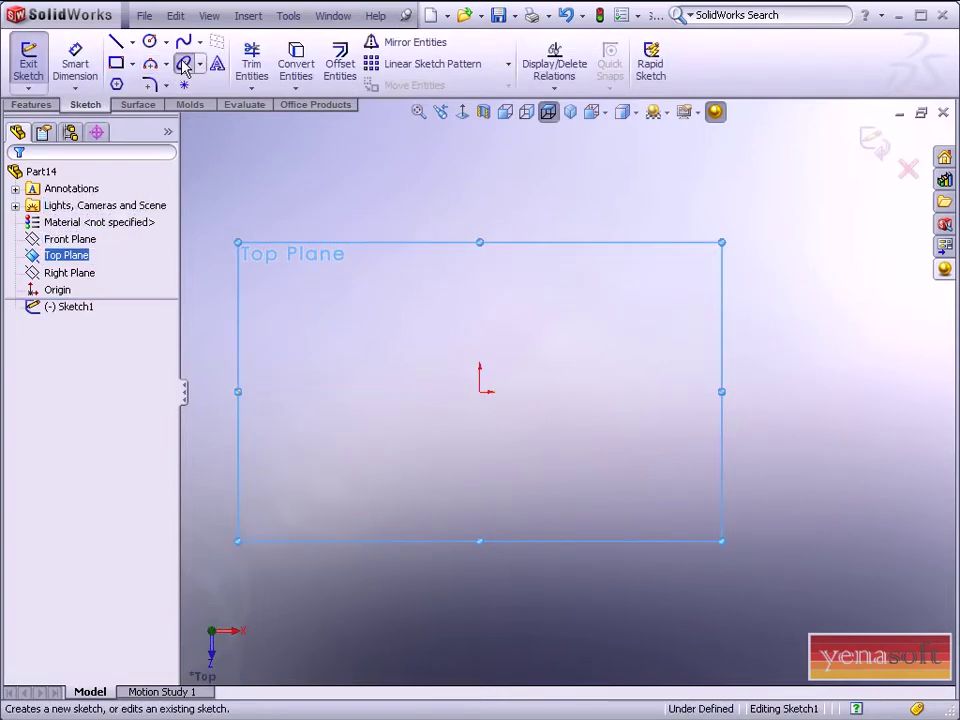
pyautogui.click(184, 64)
pyautogui.click(480, 391)
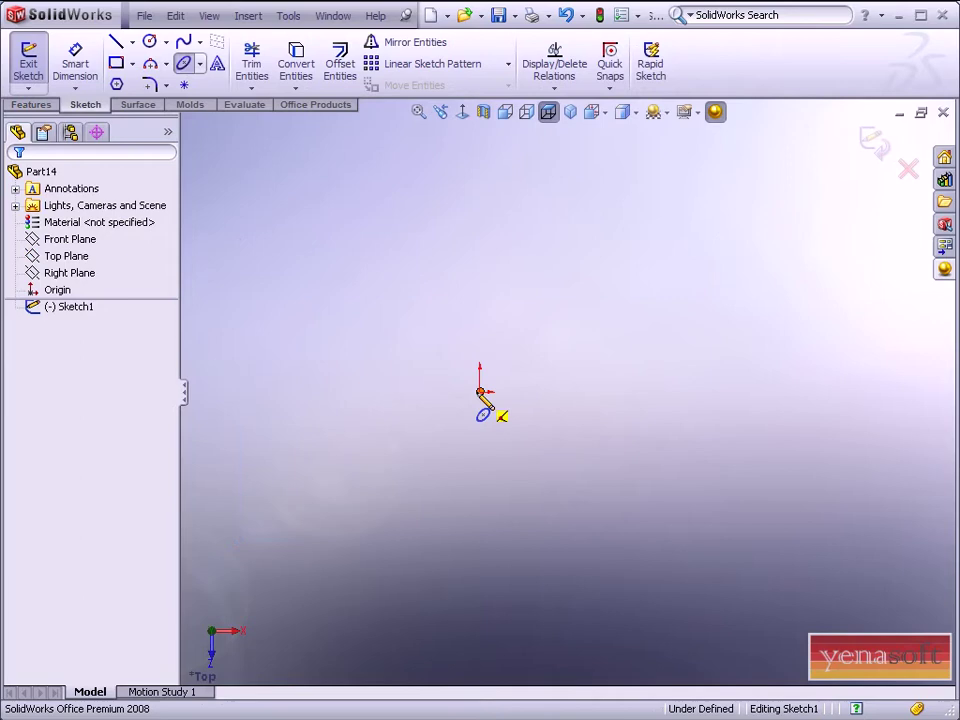
pyautogui.click(697, 394)
pyautogui.click(521, 251)
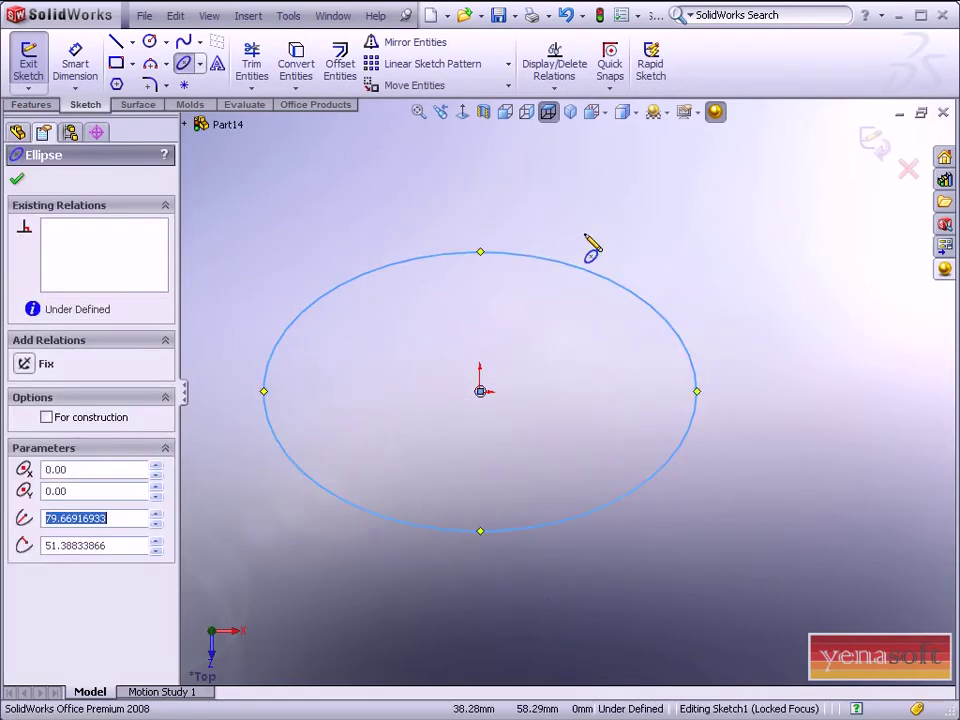
pyautogui.rightClick(586, 237)
pyautogui.click(605, 245)
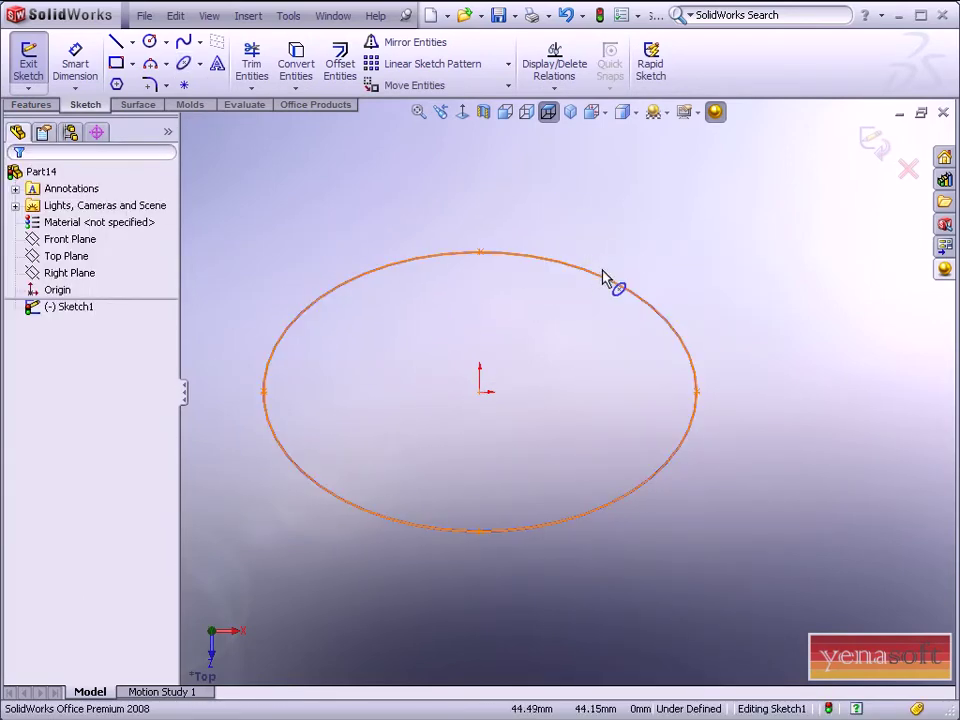
# - Set the ellipse radii to 35 and 25, then exit the sketch
pyautogui.click(597, 283)
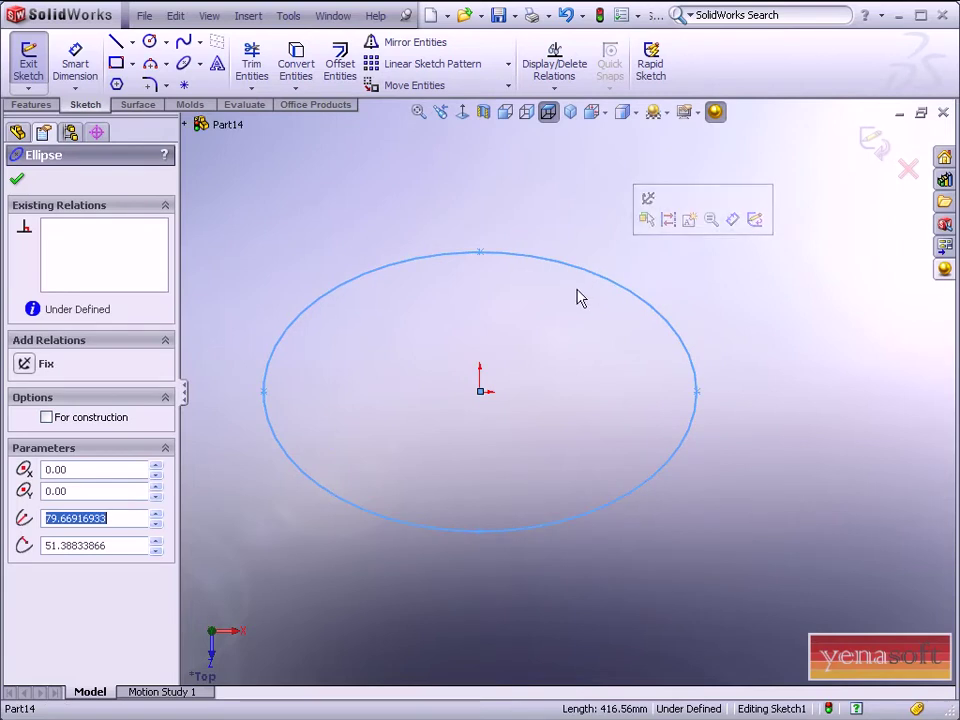
pyautogui.click(95, 527)
pyautogui.doubleClick(120, 518)
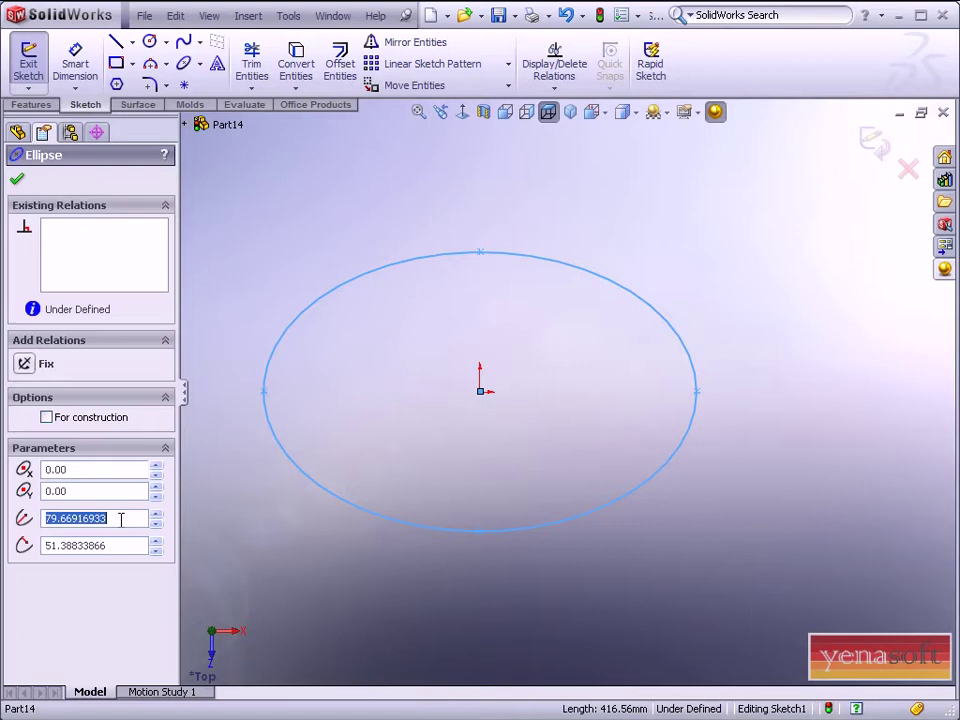
pyautogui.write('35')
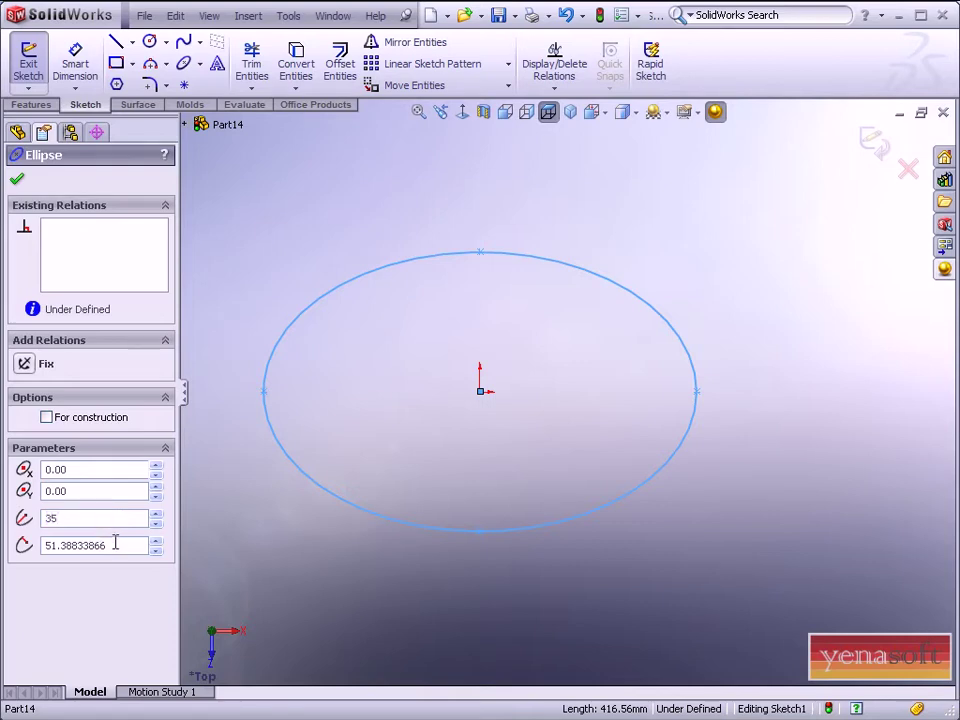
pyautogui.press('Tab')
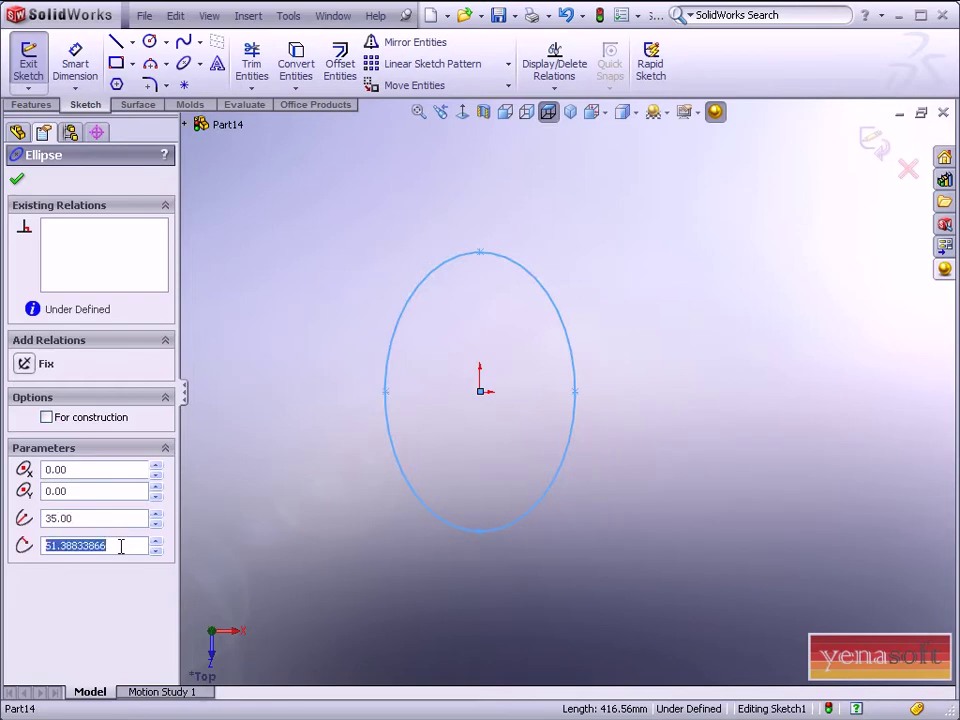
pyautogui.write('25')
pyautogui.click(134, 517)
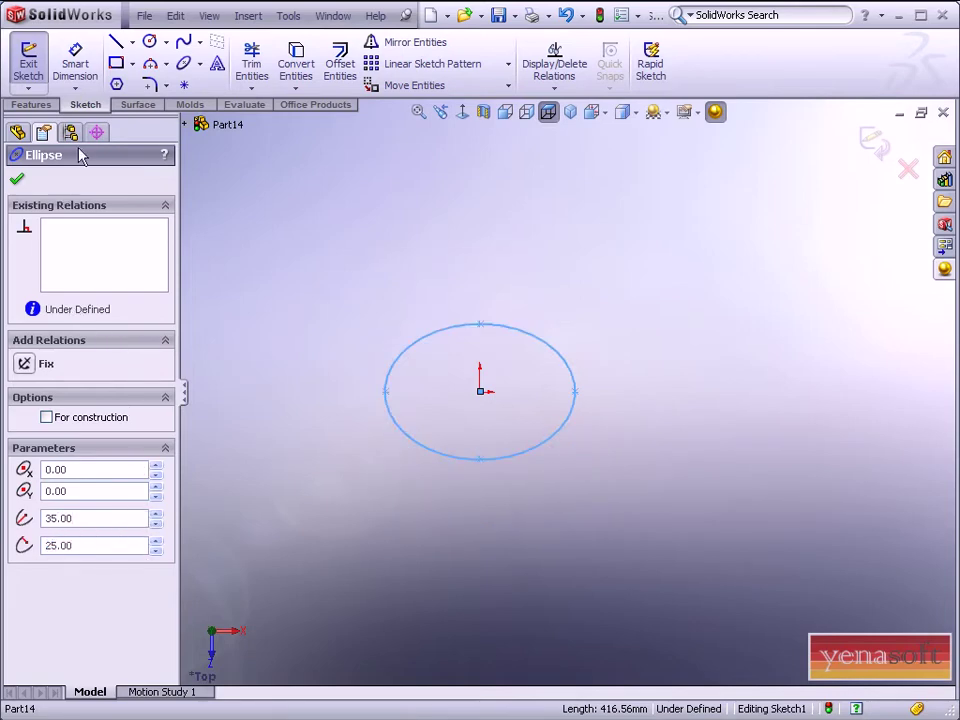
pyautogui.click(18, 182)
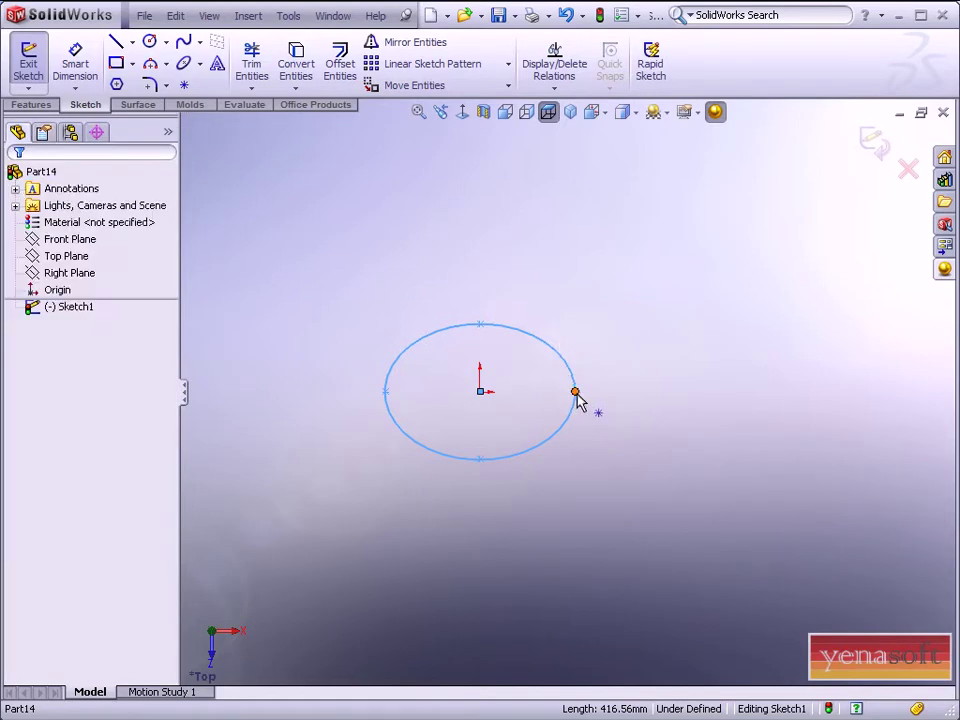
pyautogui.click(881, 148)
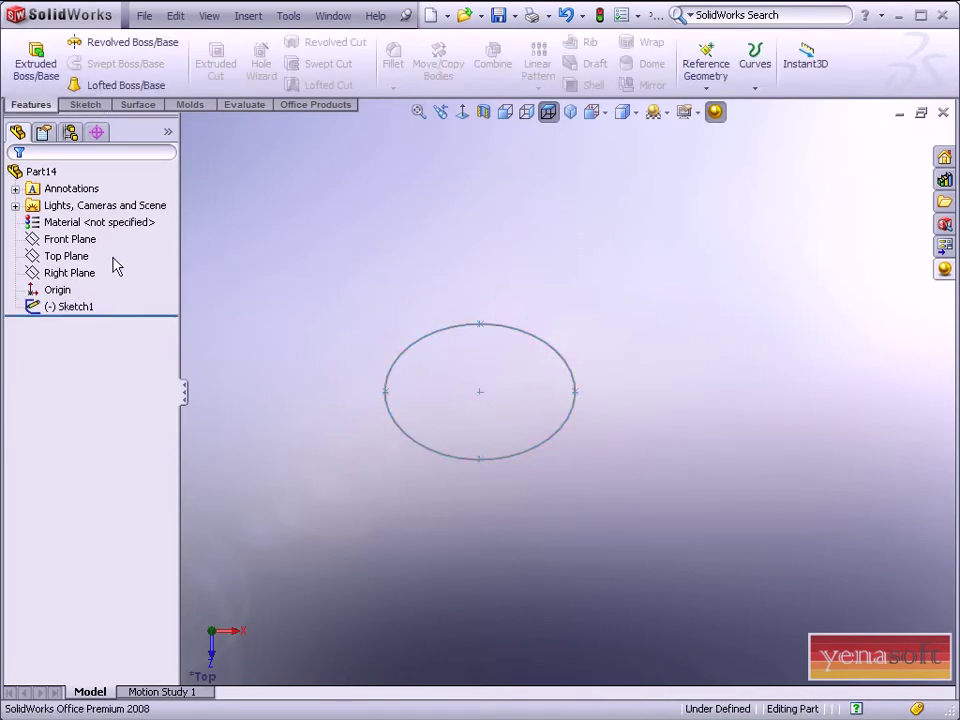
# - On a new Front Plane sketch viewed Normal To, draw a vertical line up from the origin
pyautogui.click(85, 239)
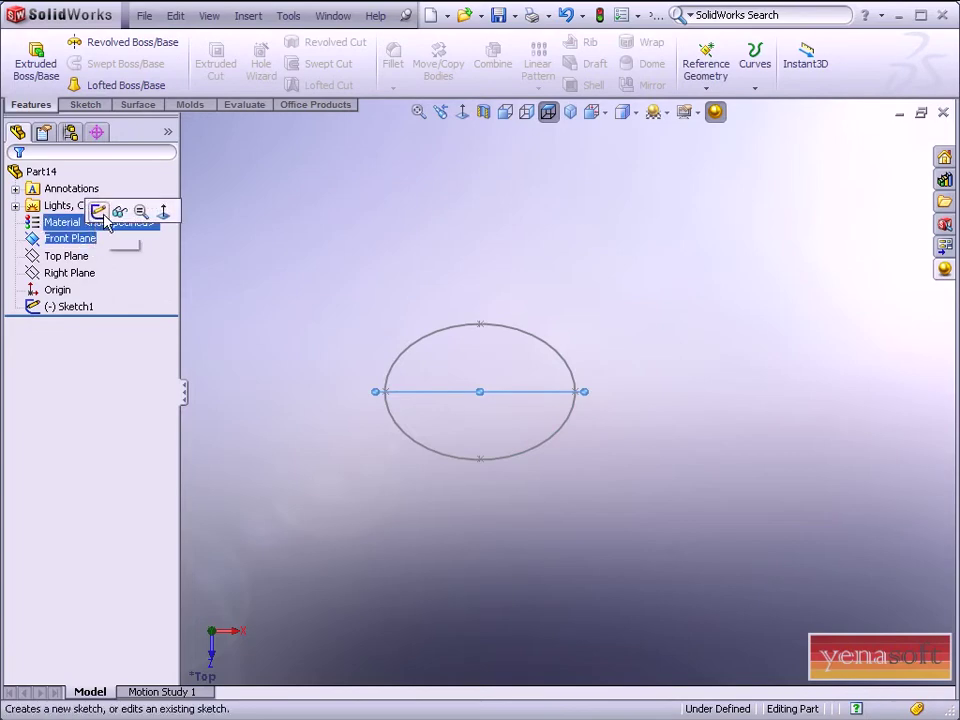
pyautogui.click(98, 211)
pyautogui.click(462, 112)
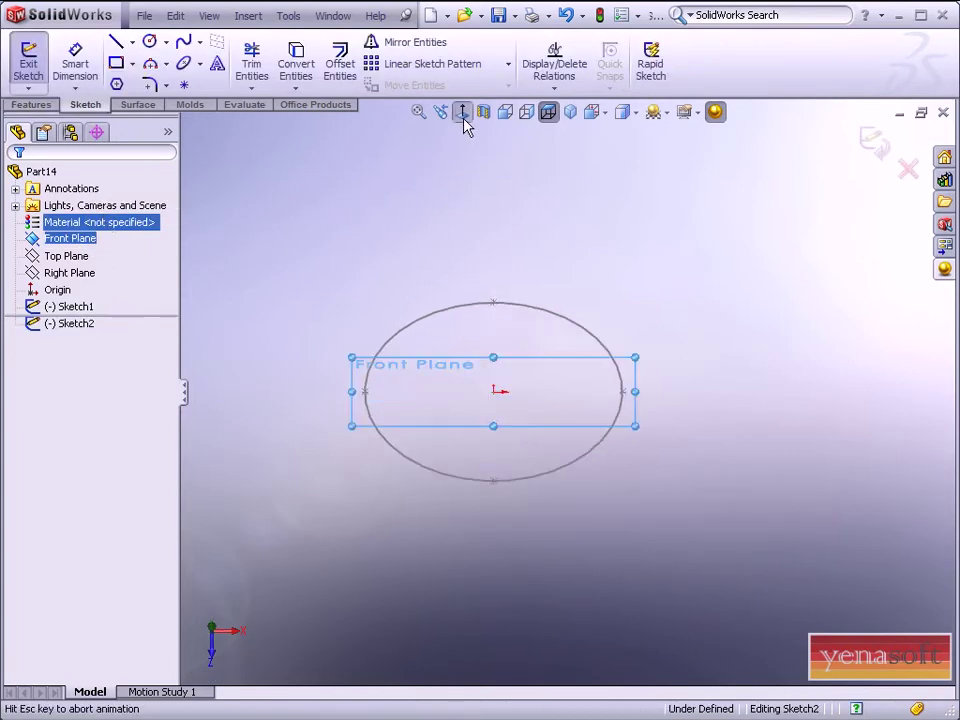
pyautogui.scroll(3, 476, 371)
pyautogui.scroll(3, 476, 371)
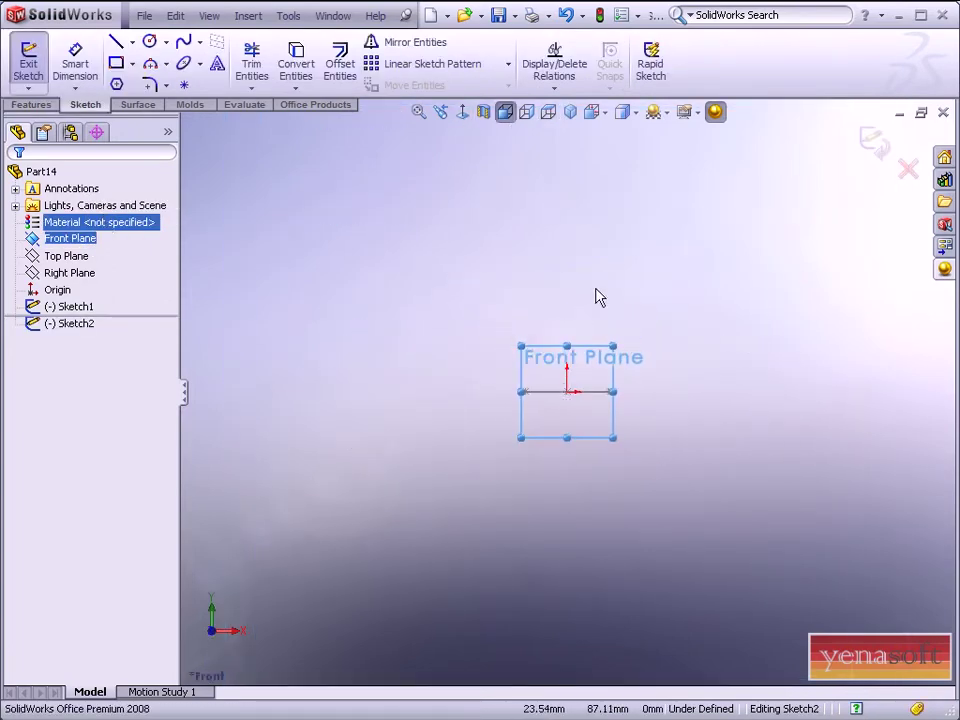
pyautogui.scroll(-2, 596, 298)
pyautogui.click(116, 41)
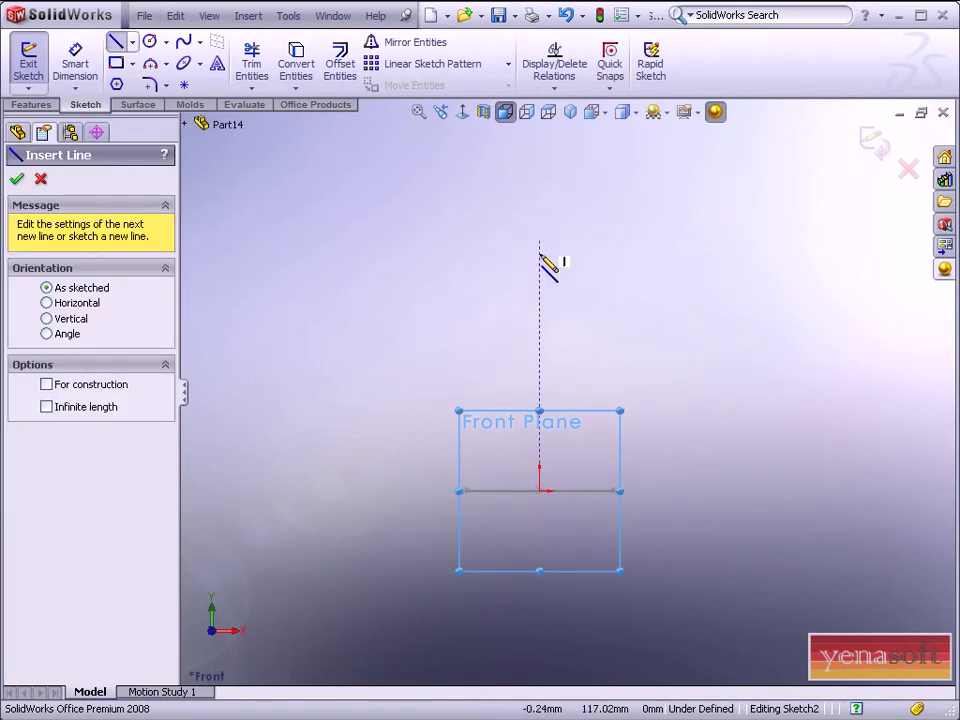
pyautogui.click(539, 490)
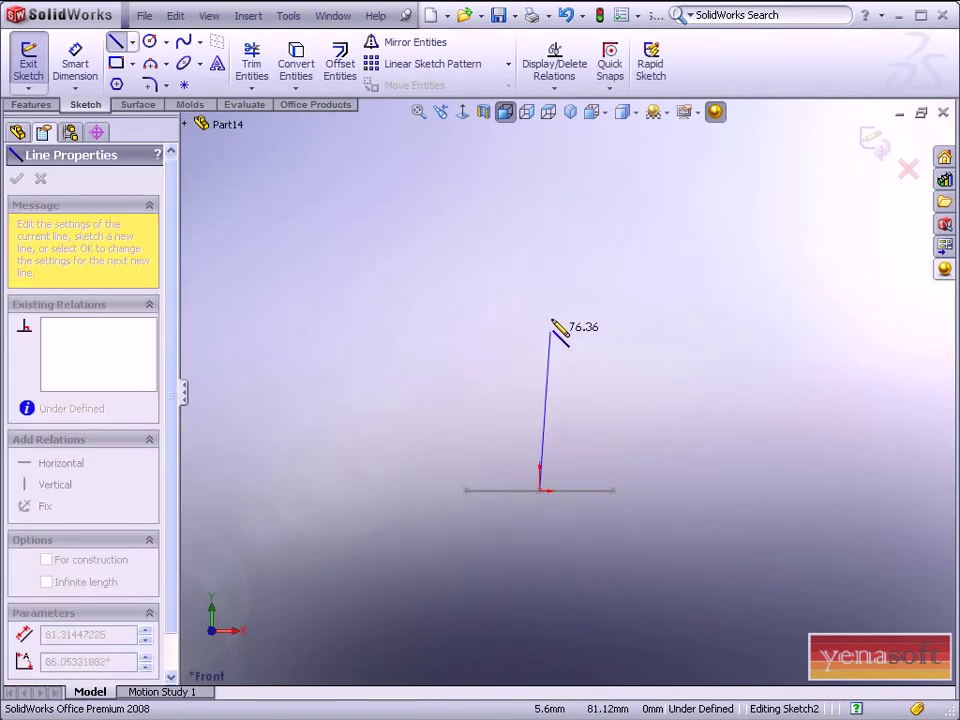
pyautogui.click(540, 207)
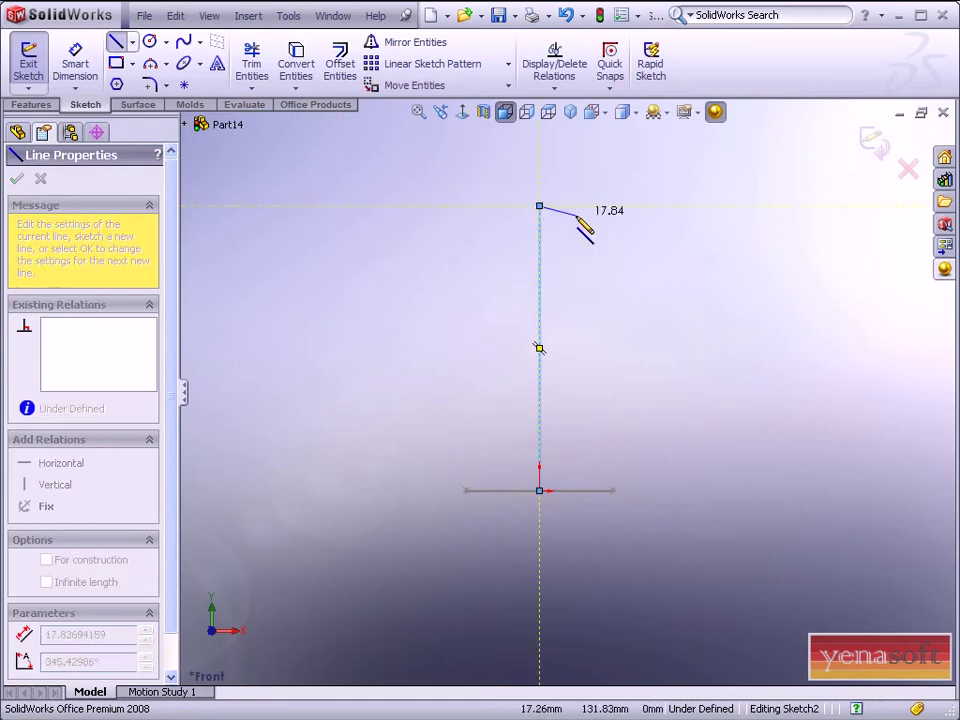
pyautogui.rightClick(578, 214)
pyautogui.click(584, 227)
# - Dimension the vertical line to 160 mm, then exit the sketch and orbit the view
pyautogui.click(80, 55)
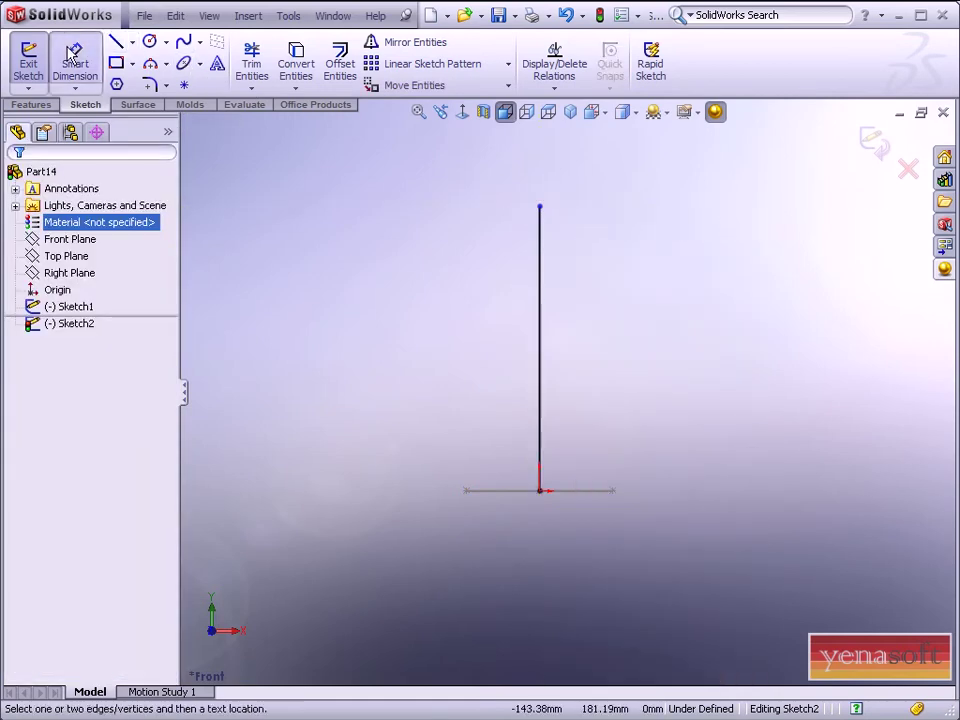
pyautogui.click(541, 305)
pyautogui.click(676, 314)
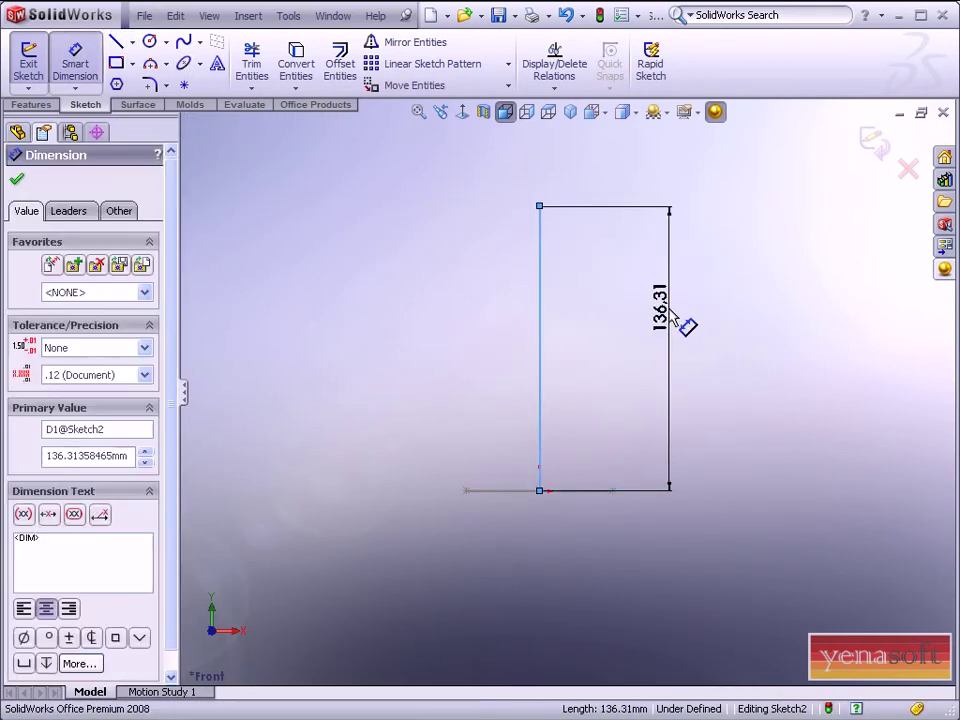
pyautogui.write('160')
pyautogui.press('Return')
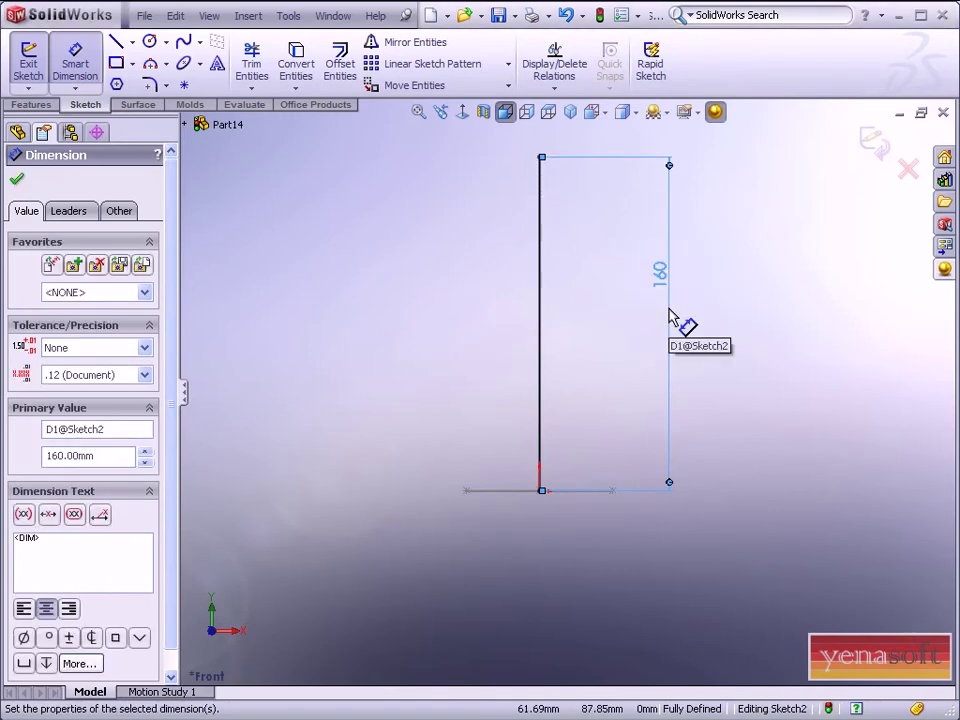
pyautogui.rightClick(710, 272)
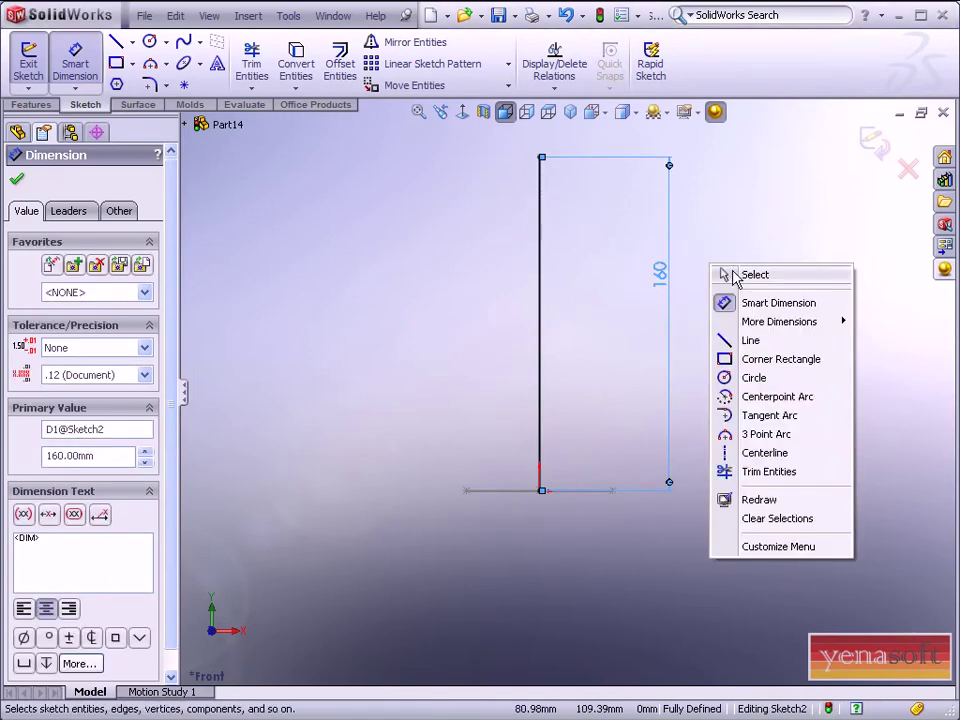
pyautogui.click(730, 272)
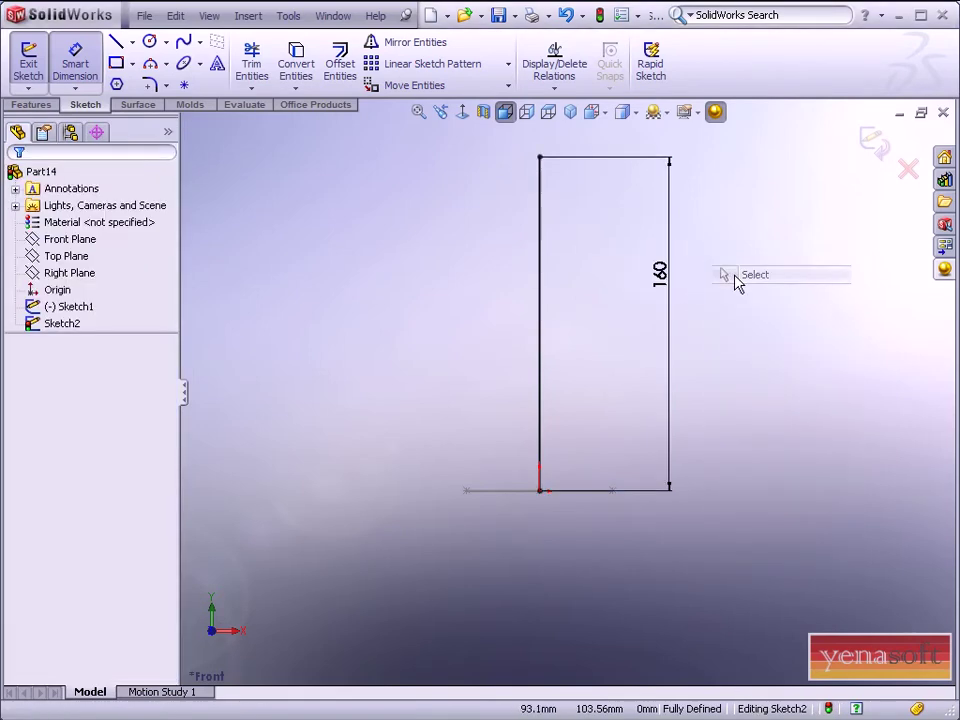
pyautogui.click(873, 148)
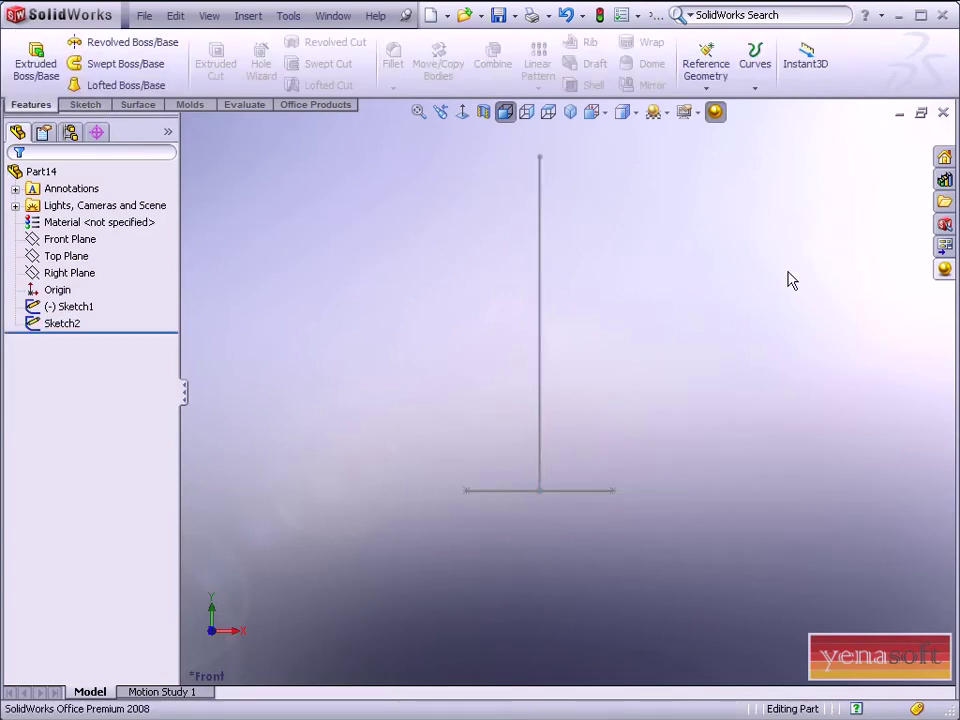
pyautogui.moveTo(694, 403); pyautogui.dragTo(676, 452, button='middle')
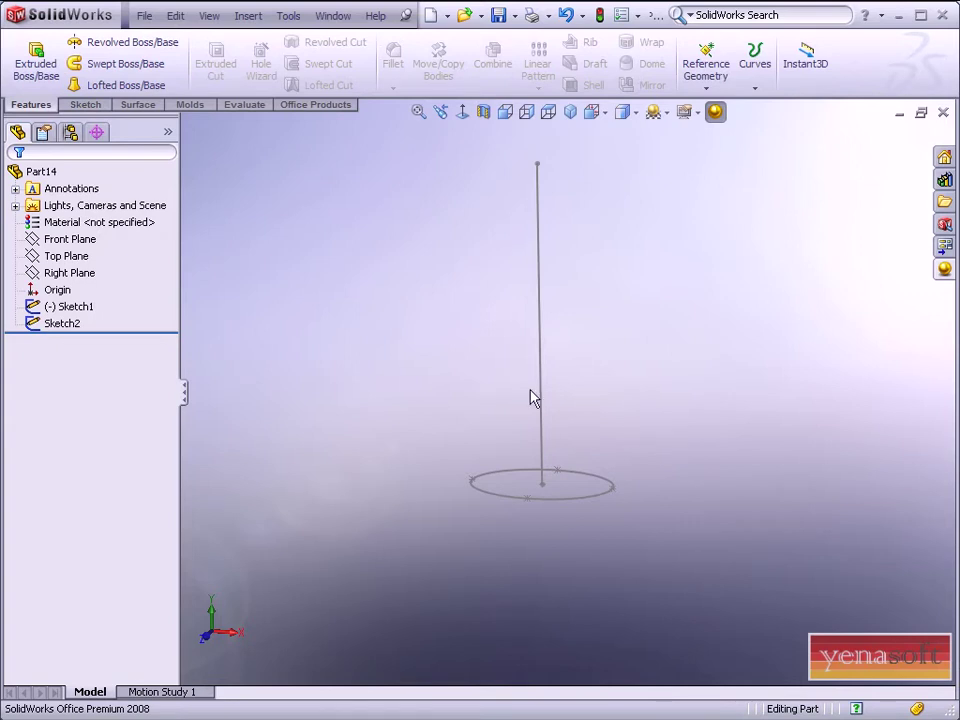
# - On a Front Plane sketch, draw a five-point wavy spline from the line's top down to the base
pyautogui.click(90, 241)
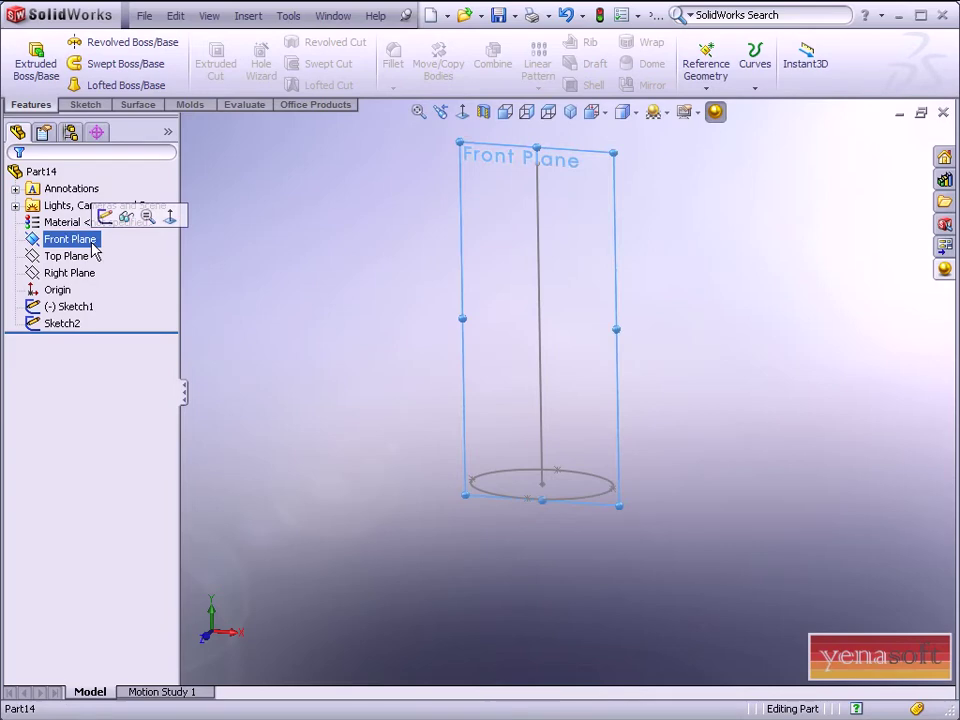
pyautogui.click(105, 215)
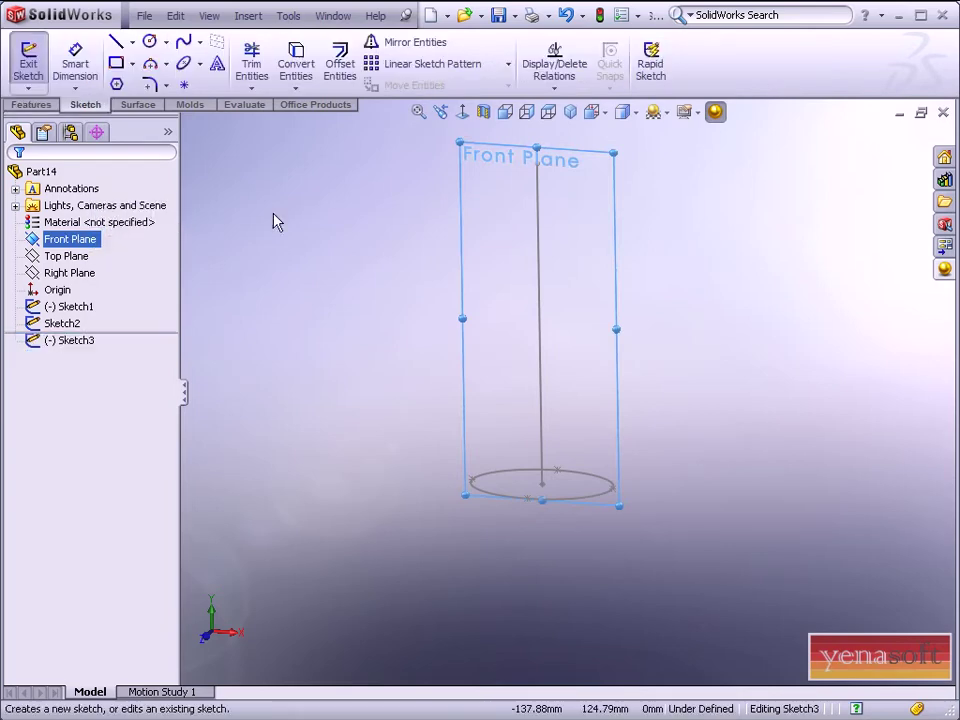
pyautogui.click(462, 111)
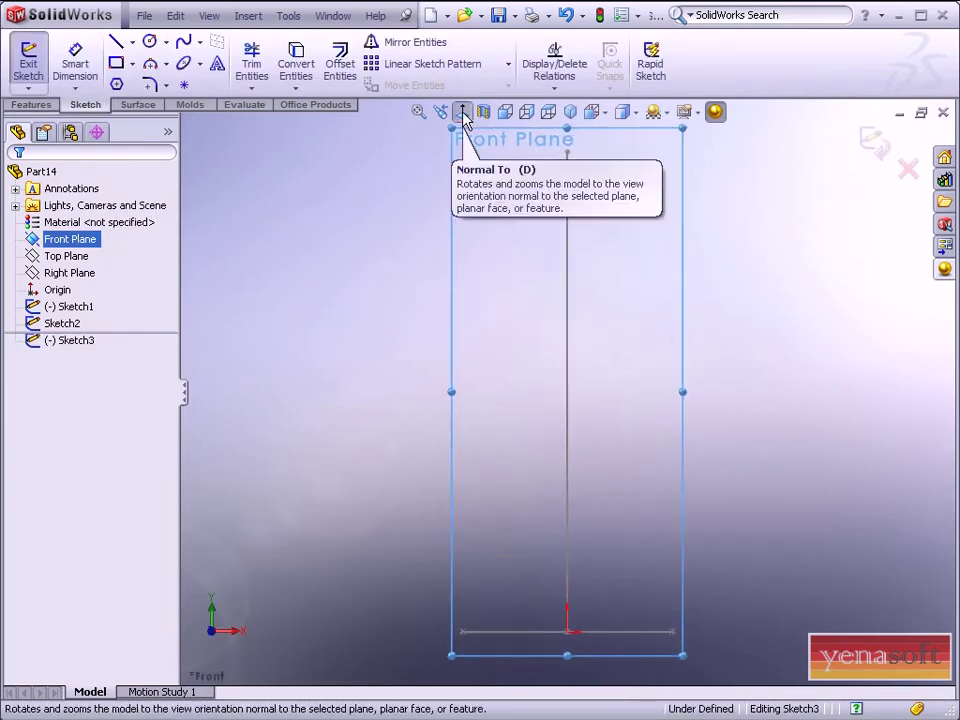
pyautogui.click(401, 371)
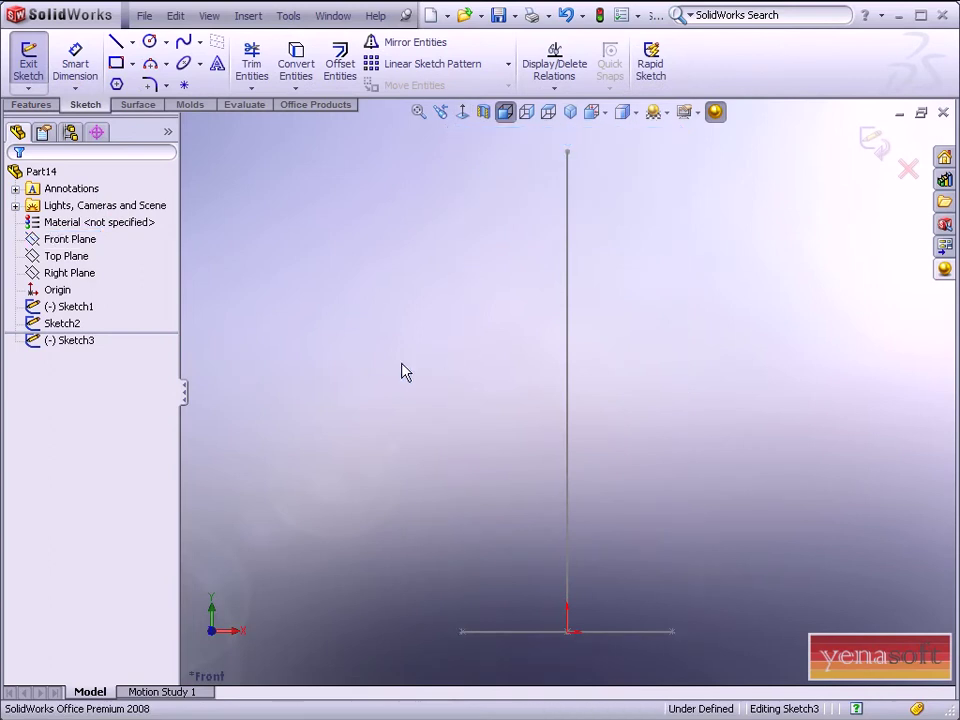
pyautogui.click(185, 44)
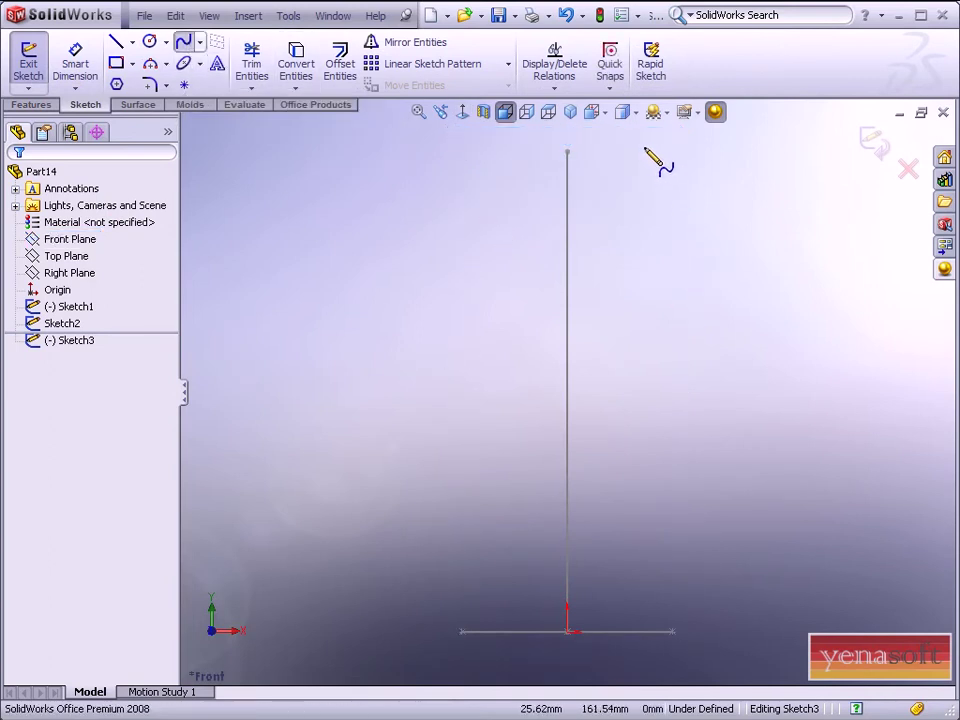
pyautogui.click(640, 150)
pyautogui.click(670, 191)
pyautogui.click(642, 247)
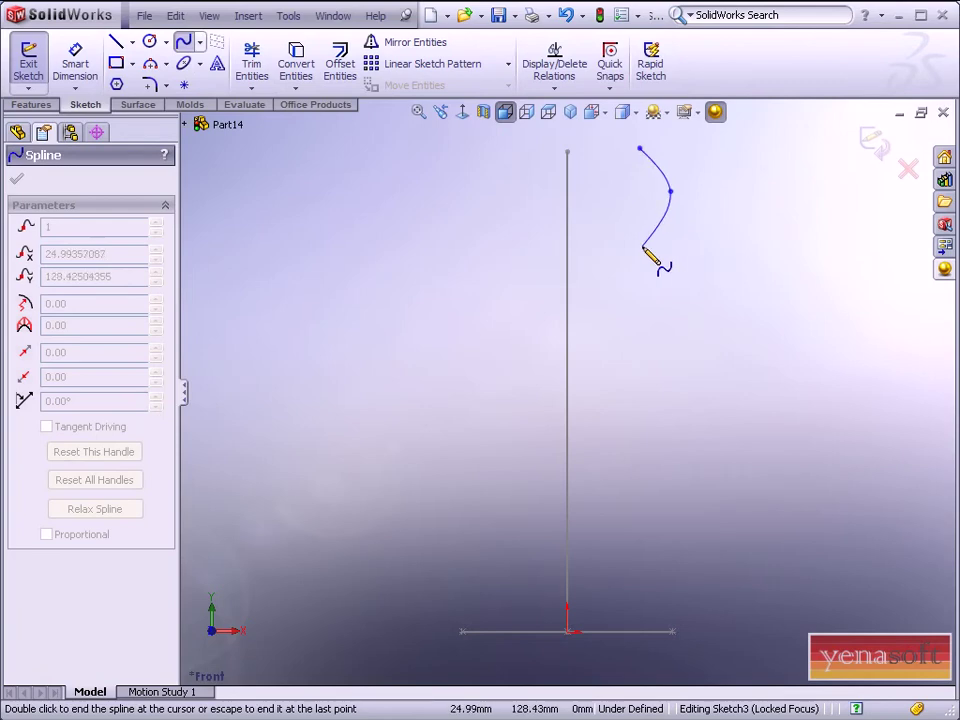
pyautogui.click(728, 427)
pyautogui.click(700, 631)
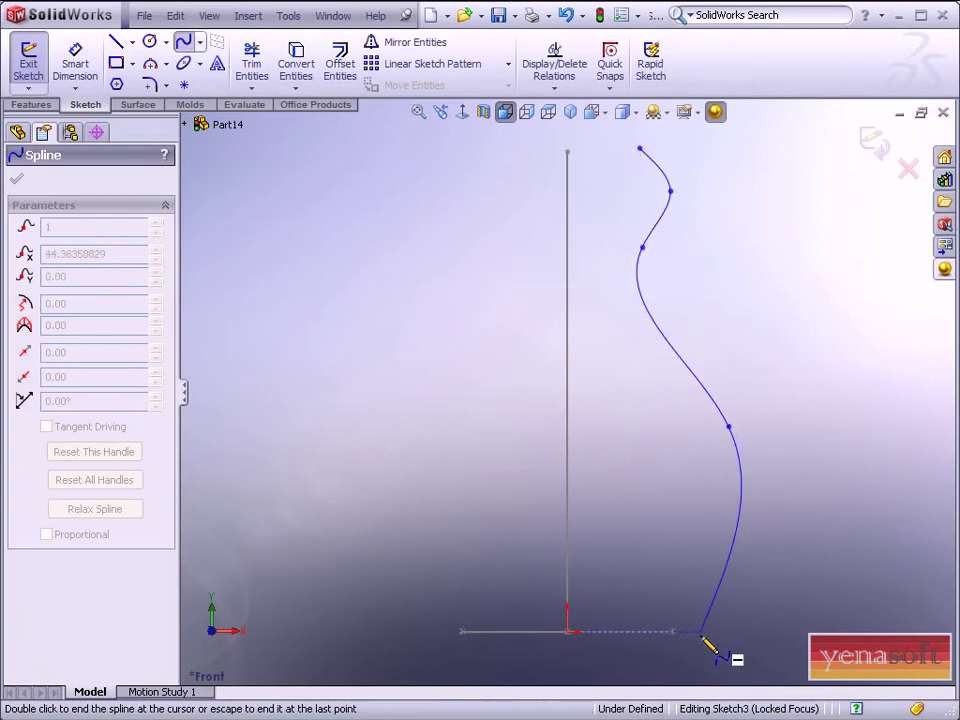
pyautogui.rightClick(794, 495)
pyautogui.click(849, 64)
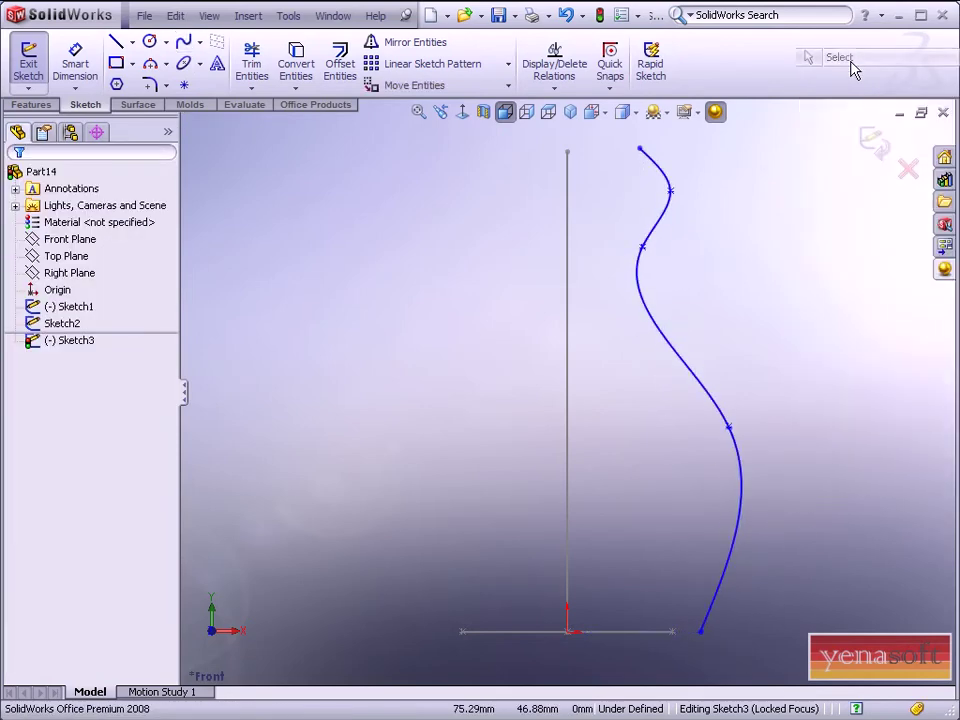
# - Add a Pierce relation between the spline's bottom endpoint and the ellipse, then exit the sketch
pyautogui.click(700, 633)
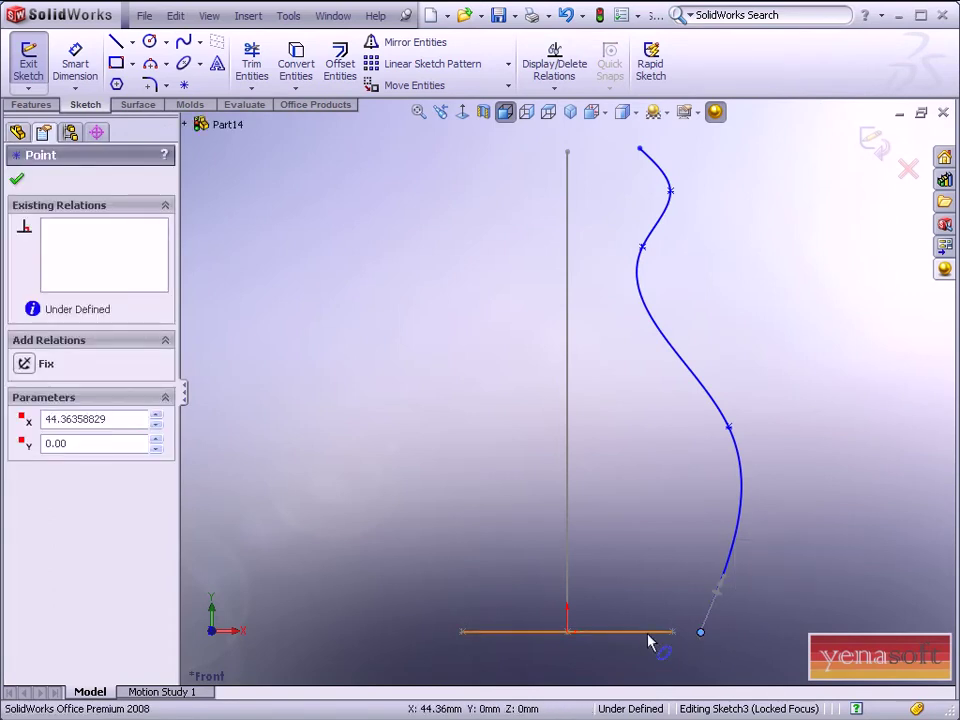
pyautogui.keyDown('ctrl'); pyautogui.click(648, 634); pyautogui.keyUp('ctrl')
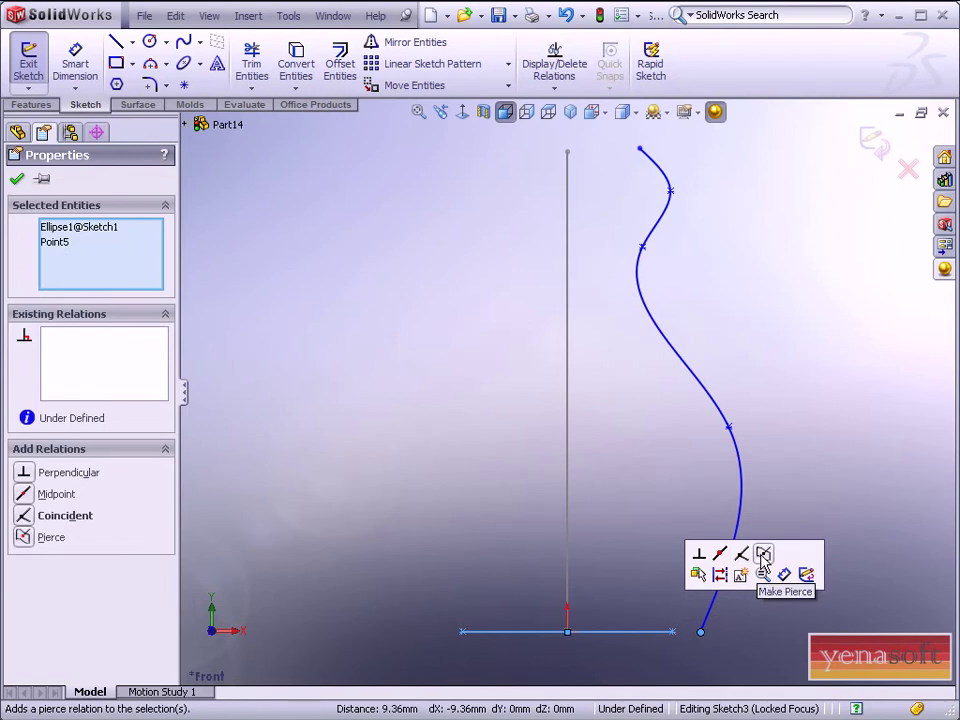
pyautogui.click(761, 557)
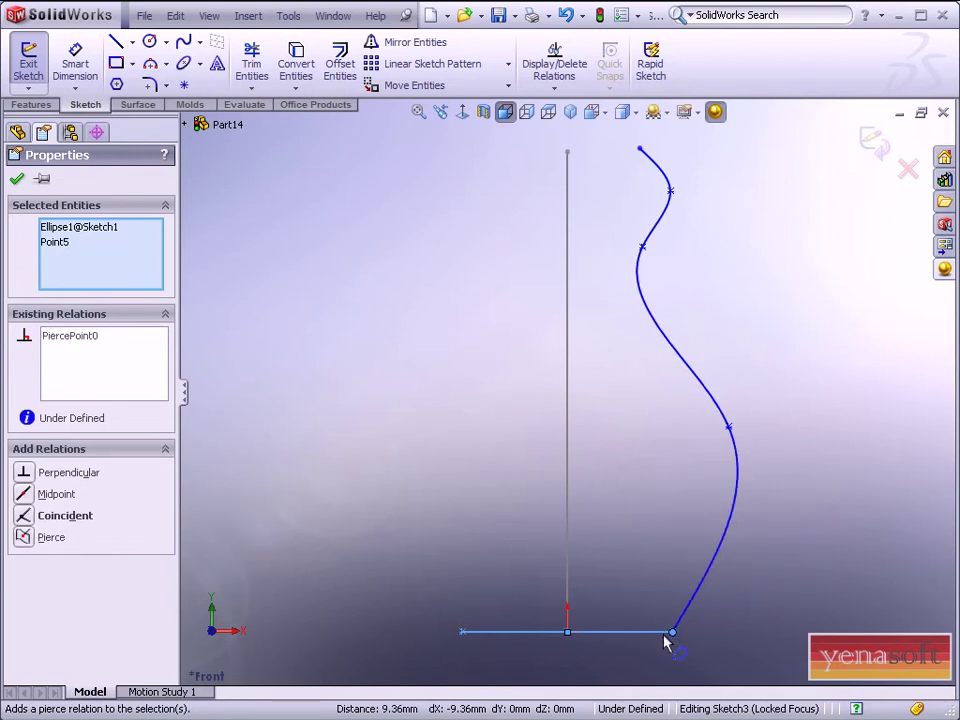
pyautogui.moveTo(705, 631)
pyautogui.mouseDown(button='middle')
pyautogui.moveTo(667, 657)
pyautogui.moveTo(729, 594)
pyautogui.moveTo(732, 603)
pyautogui.mouseUp(button='middle')
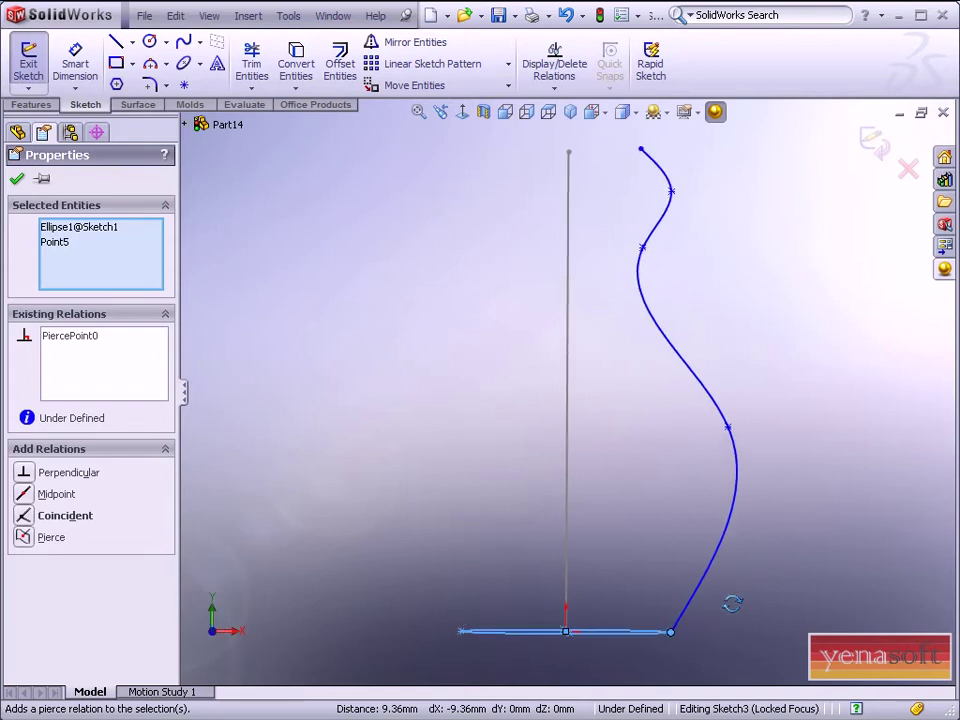
pyautogui.click(876, 145)
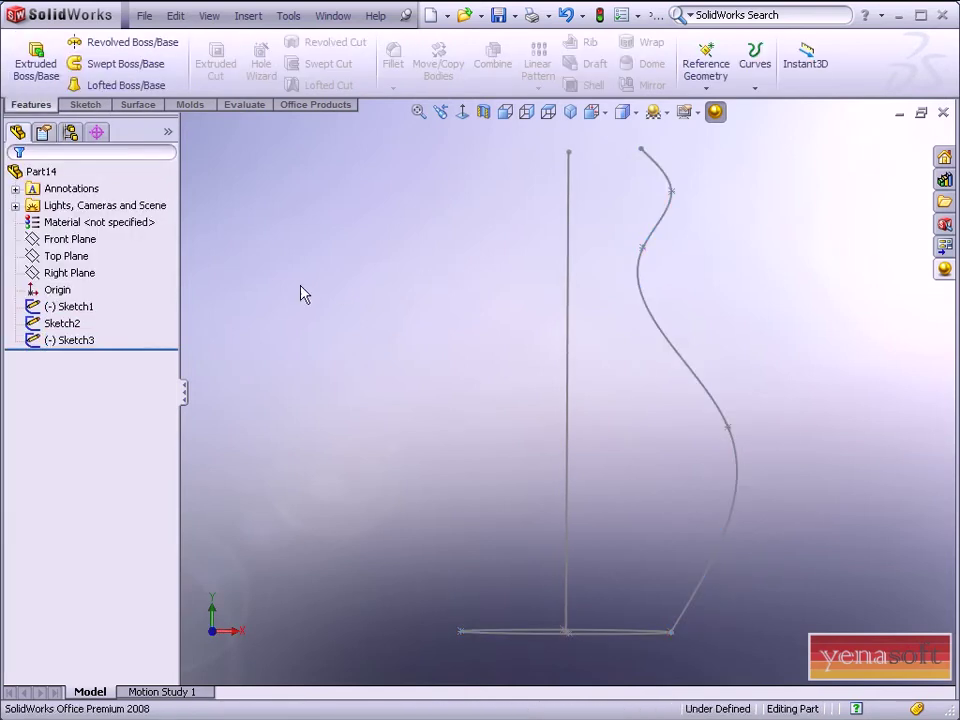
# - Open a new sketch on the Right Plane and turn the view normal to it
pyautogui.click(93, 276)
pyautogui.moveTo(371, 311); pyautogui.dragTo(318, 313, button='middle')
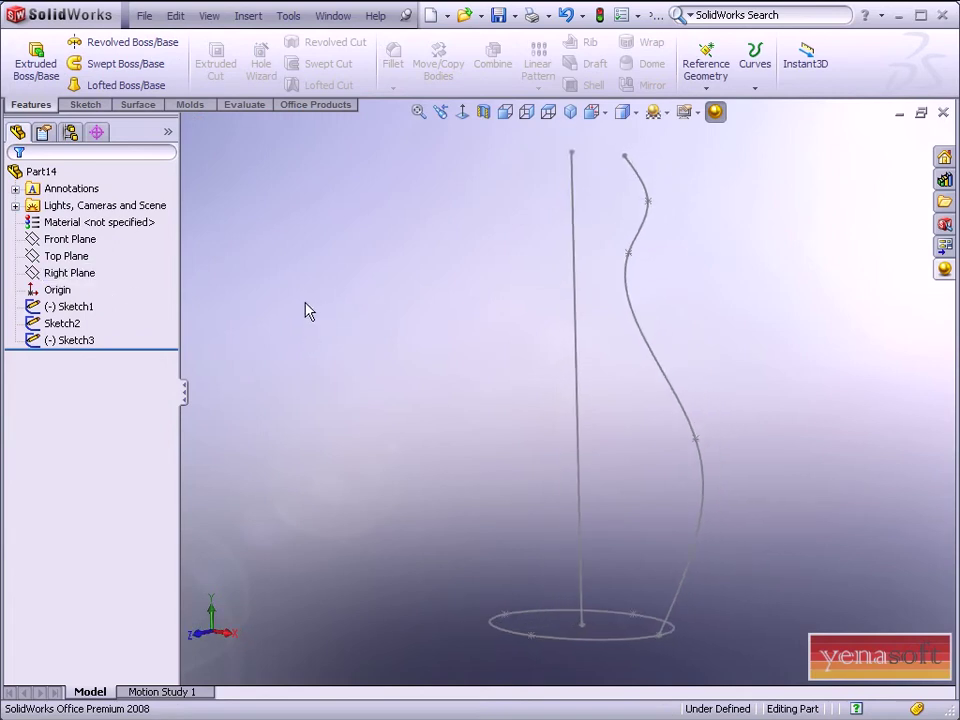
pyautogui.click(93, 276)
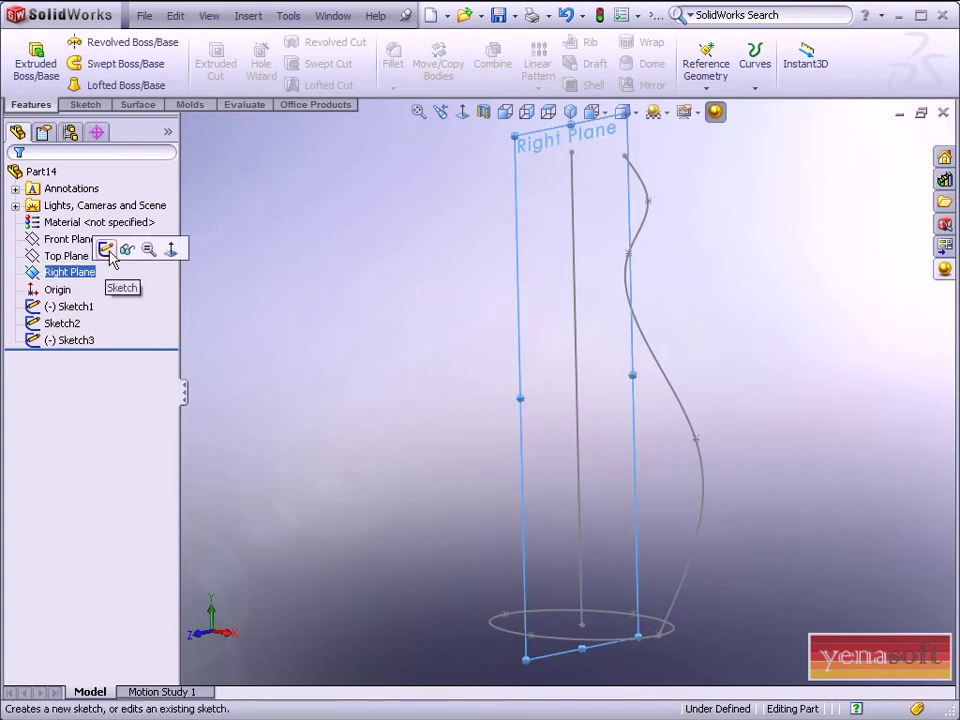
pyautogui.click(108, 250)
pyautogui.click(463, 112)
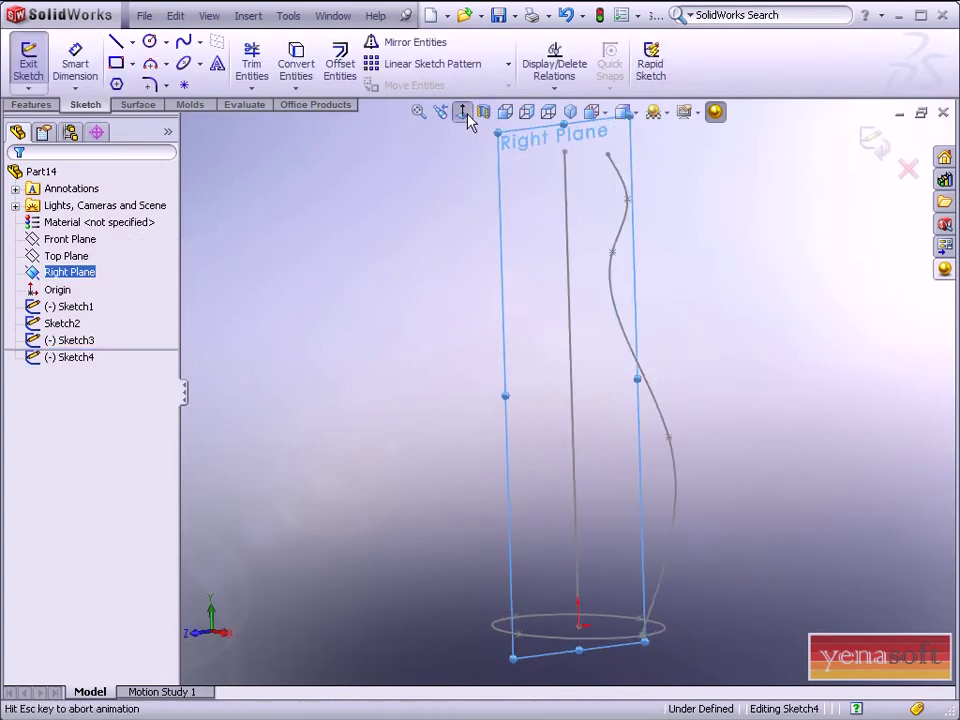
# - Draw a wavy spline beside the vertical line, from near its top down to the base
pyautogui.click(183, 41)
pyautogui.click(616, 148)
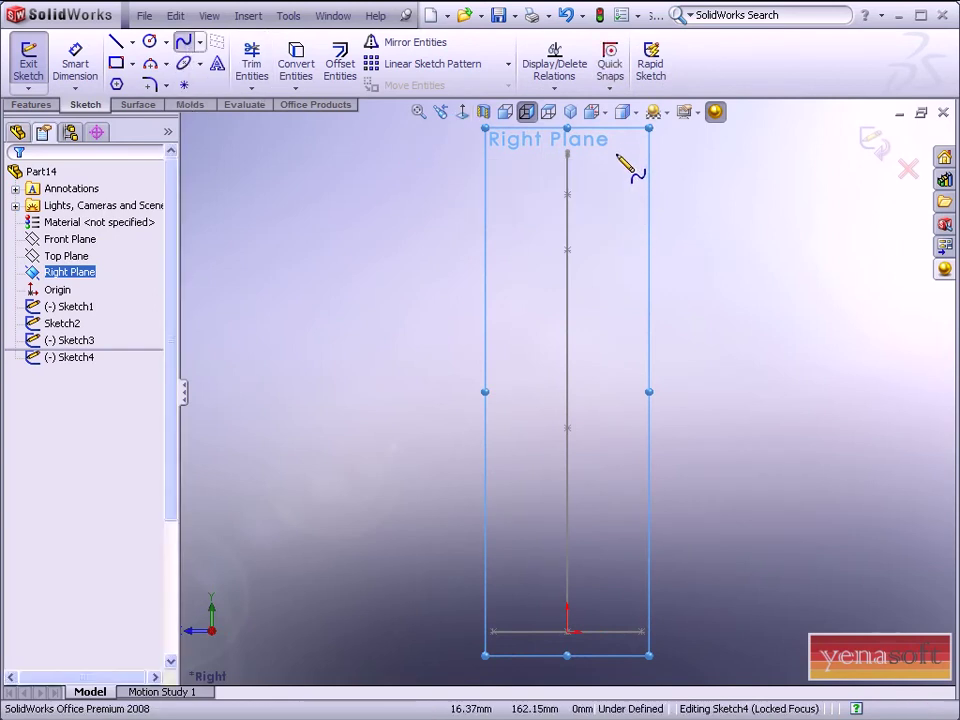
pyautogui.click(638, 185)
pyautogui.click(618, 250)
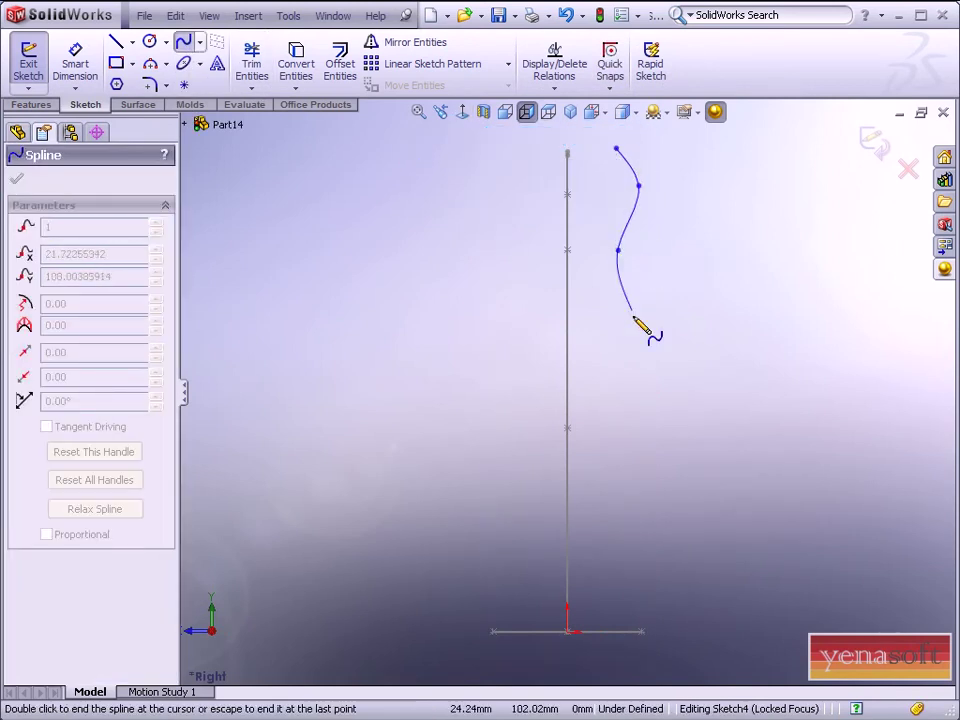
pyautogui.click(650, 421)
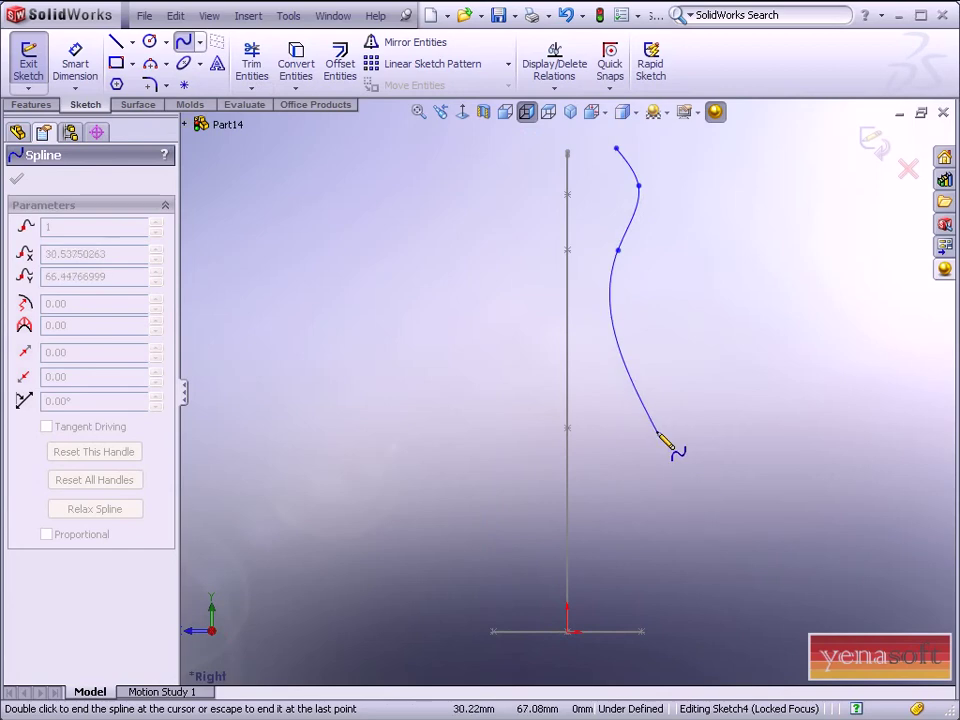
pyautogui.click(652, 631)
pyautogui.rightClick(718, 514)
pyautogui.click(752, 78)
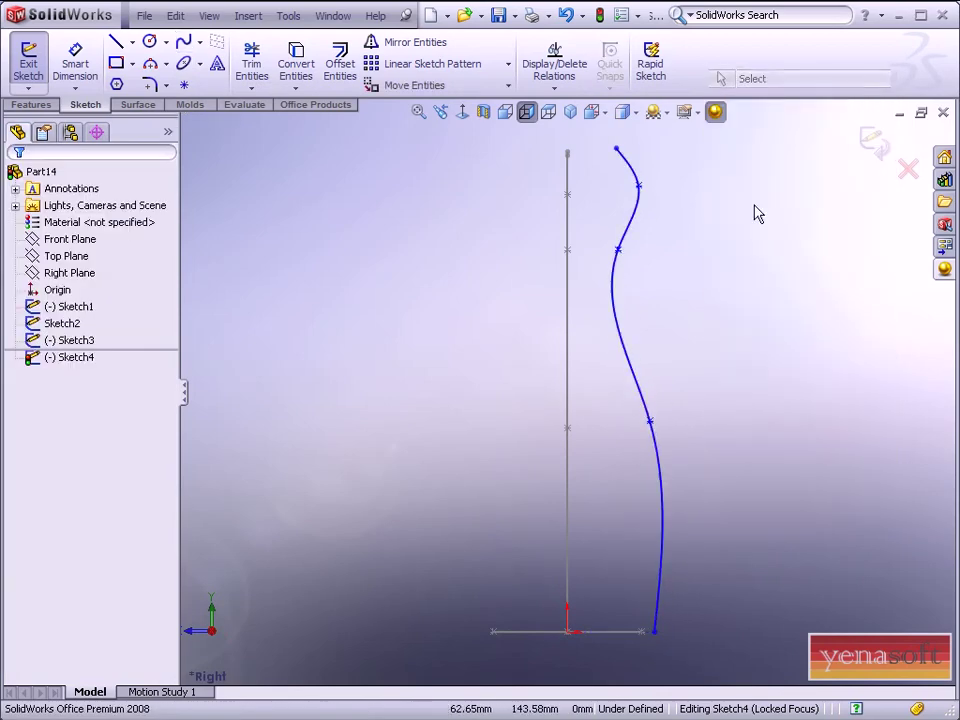
# - Pierce the spline's bottom end onto the ellipse and make its top Horizontal with the line's top
pyautogui.click(656, 634)
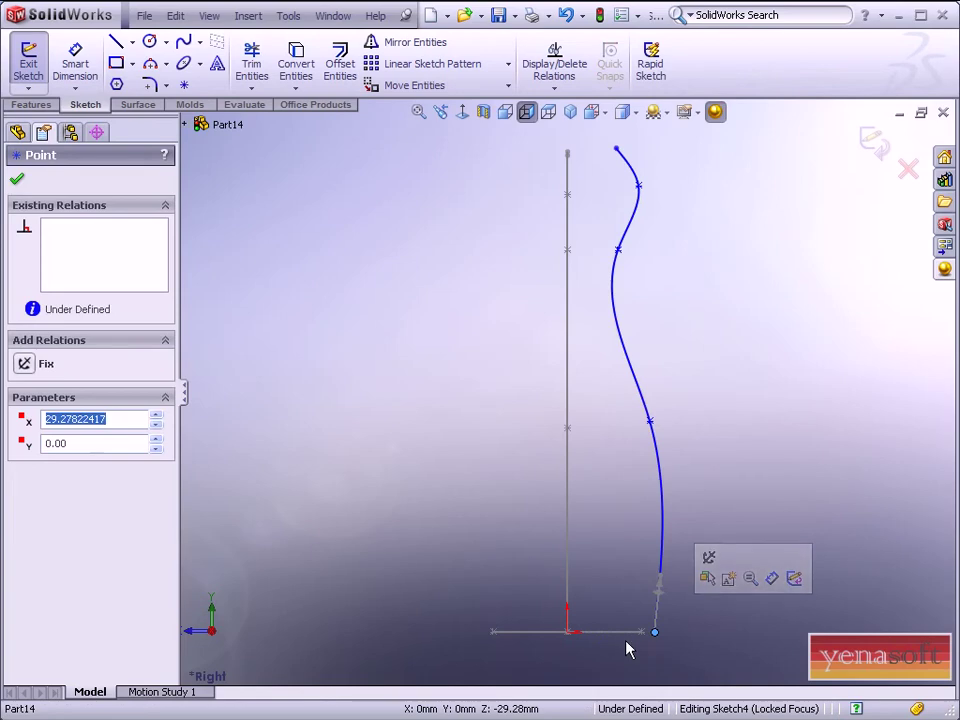
pyautogui.keyDown('ctrl'); pyautogui.click(621, 633); pyautogui.keyUp('ctrl')
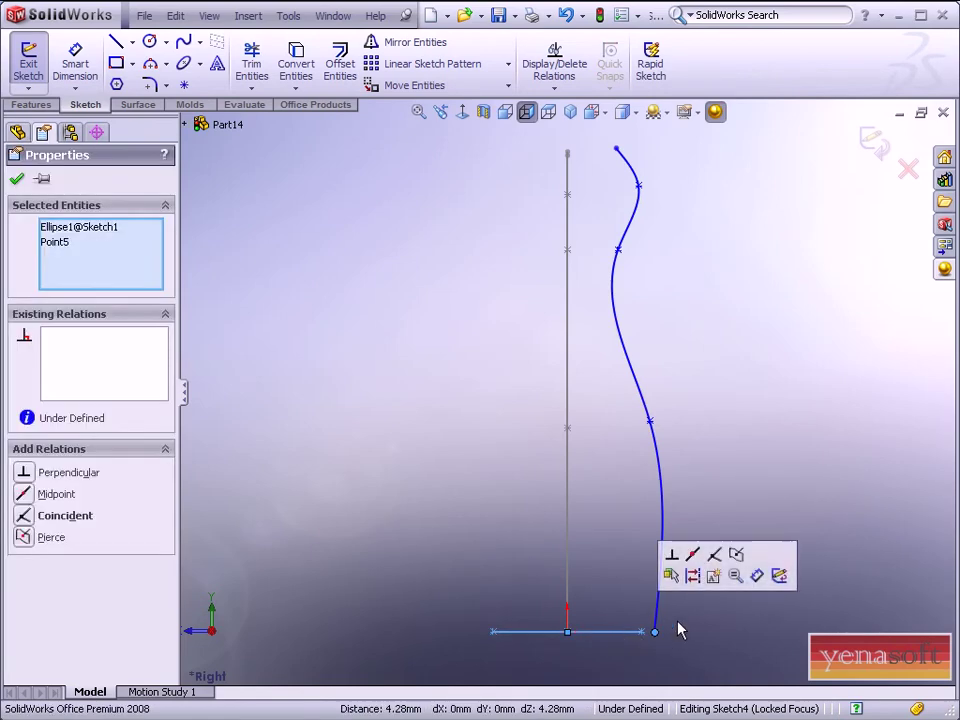
pyautogui.click(737, 557)
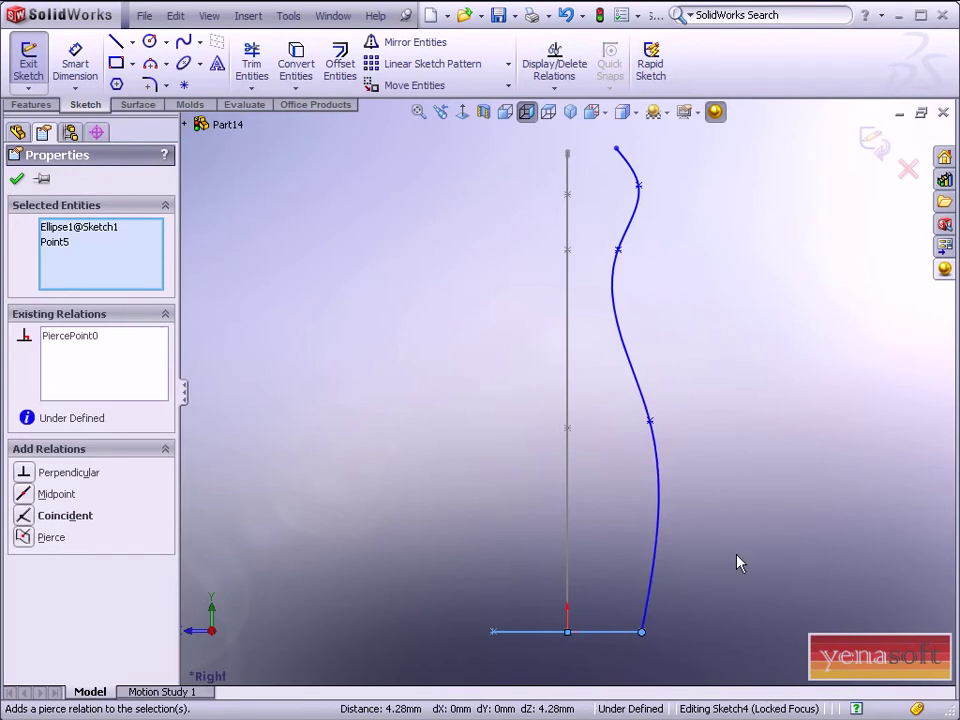
pyautogui.rightClick(817, 201)
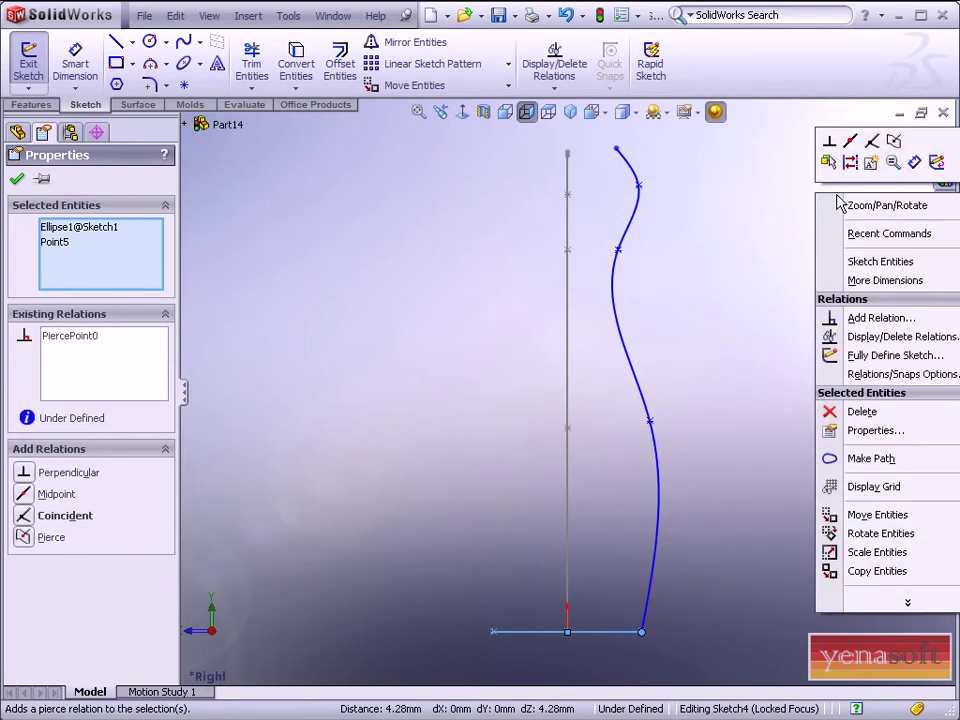
pyautogui.click(777, 159)
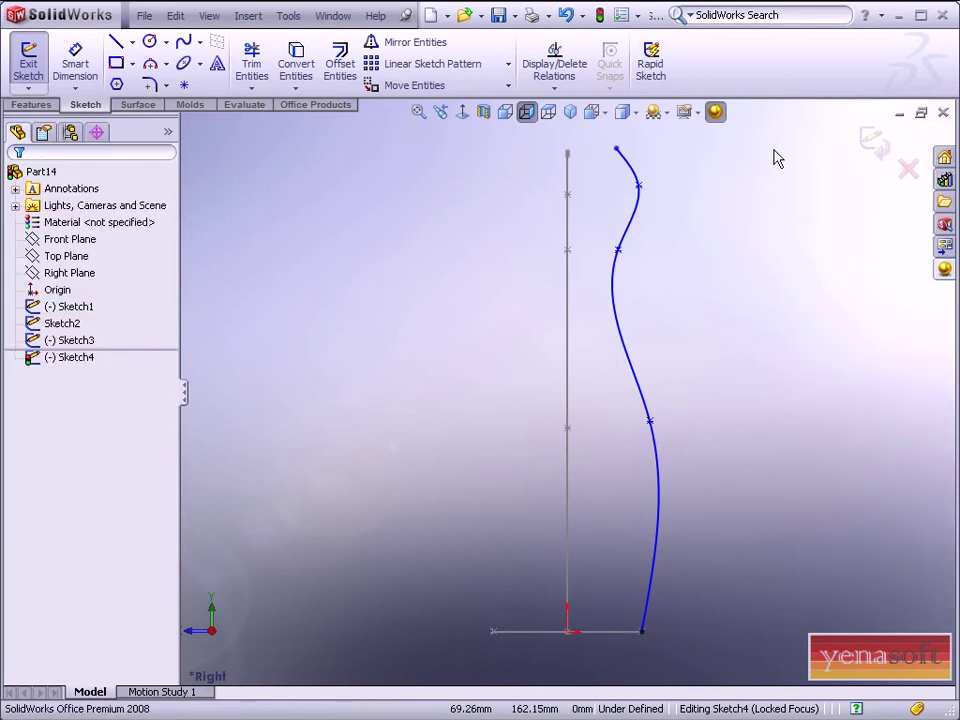
pyautogui.click(617, 149)
pyautogui.moveTo(619, 150); pyautogui.dragTo(575, 181, button='middle')
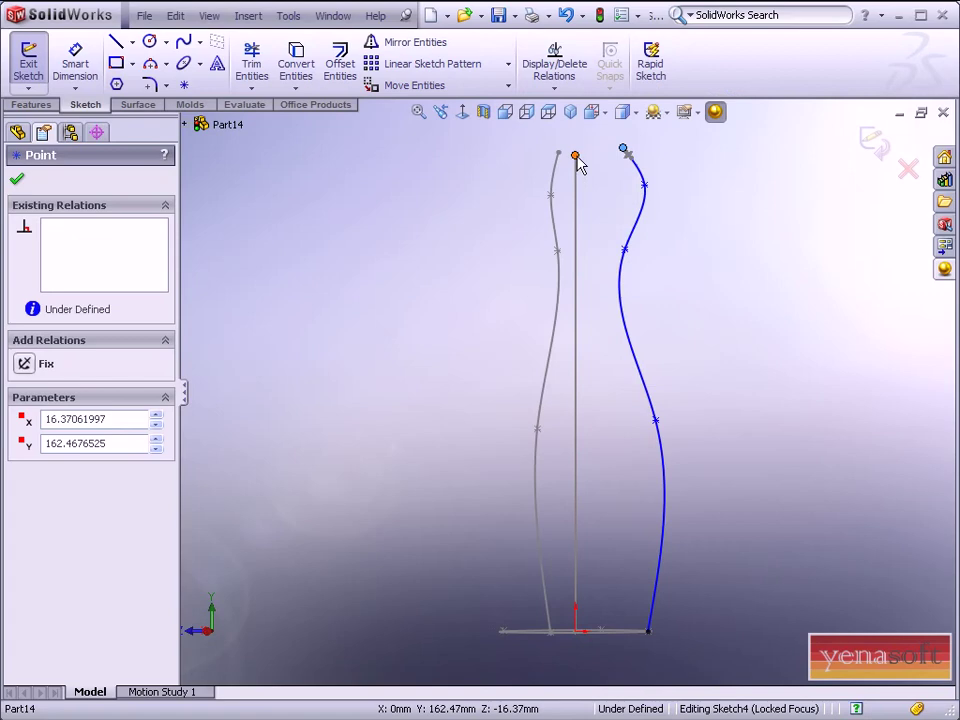
pyautogui.keyDown('ctrl'); pyautogui.click(576, 156); pyautogui.keyUp('ctrl')
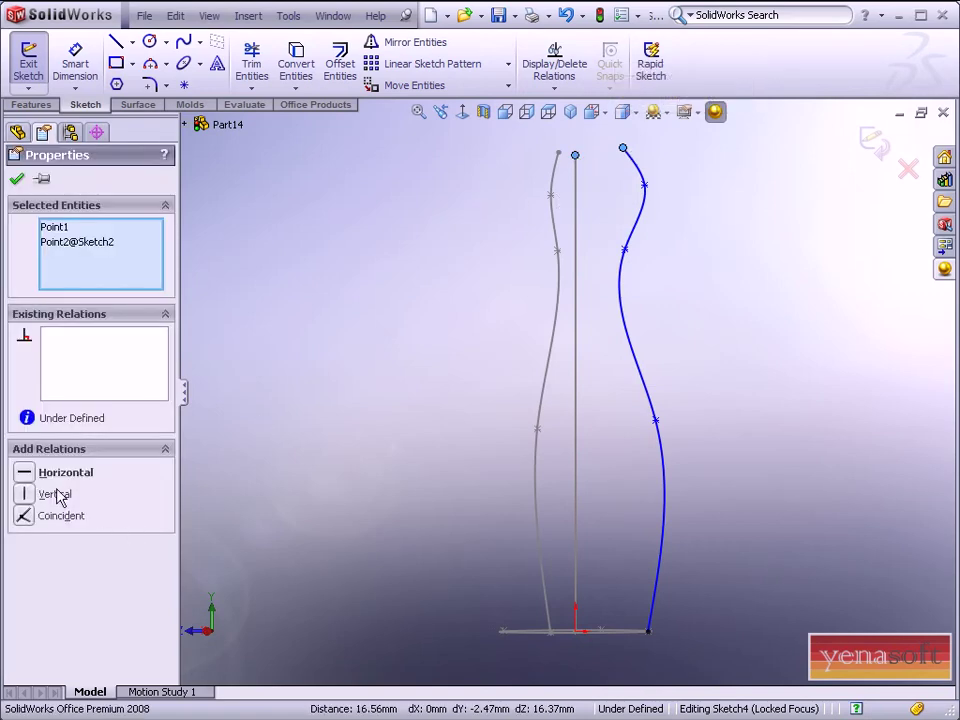
pyautogui.click(24, 472)
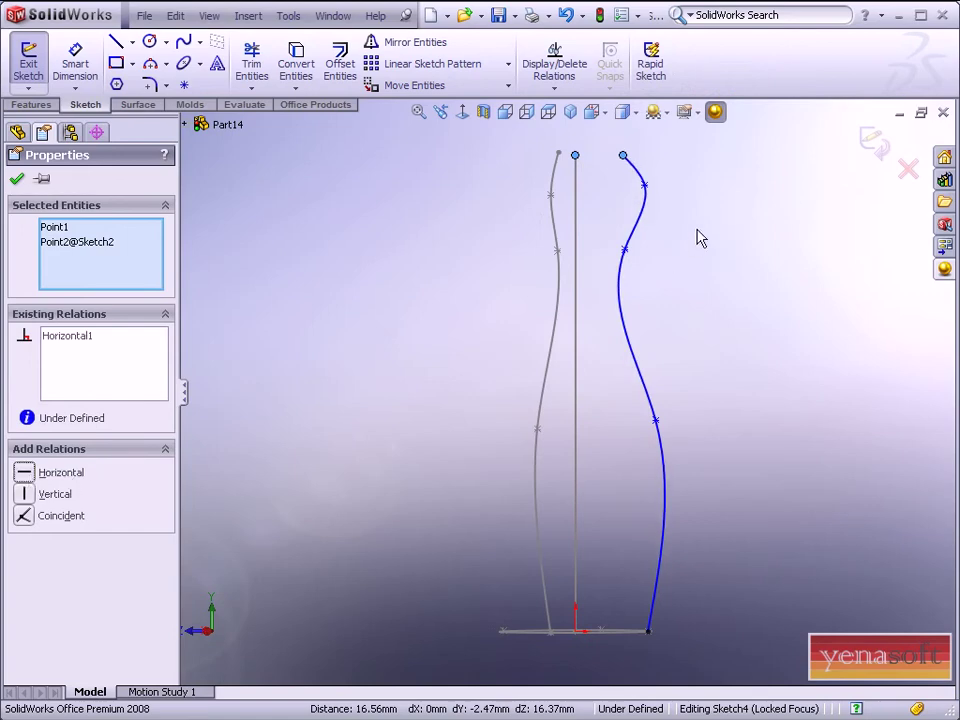
# - Close Sketch4 and start a Swept Boss/Base feature
pyautogui.click(874, 142)
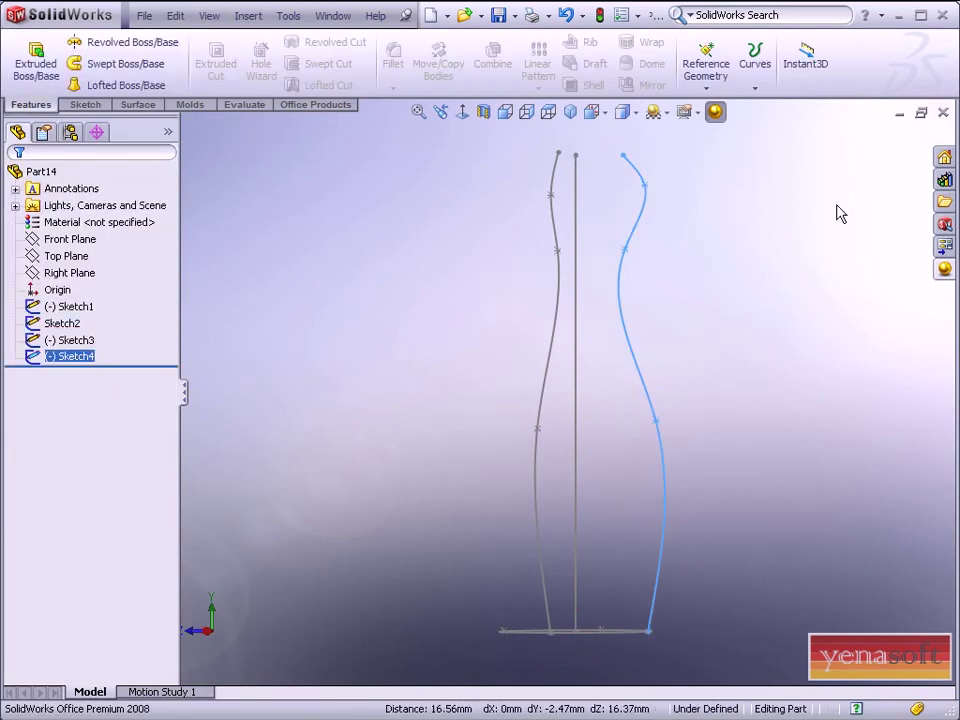
pyautogui.moveTo(840, 213)
pyautogui.mouseDown(button='middle')
pyautogui.moveTo(806, 259)
pyautogui.moveTo(671, 381)
pyautogui.mouseUp(button='middle')
pyautogui.moveTo(540, 426); pyautogui.dragTo(612, 417, button='middle')
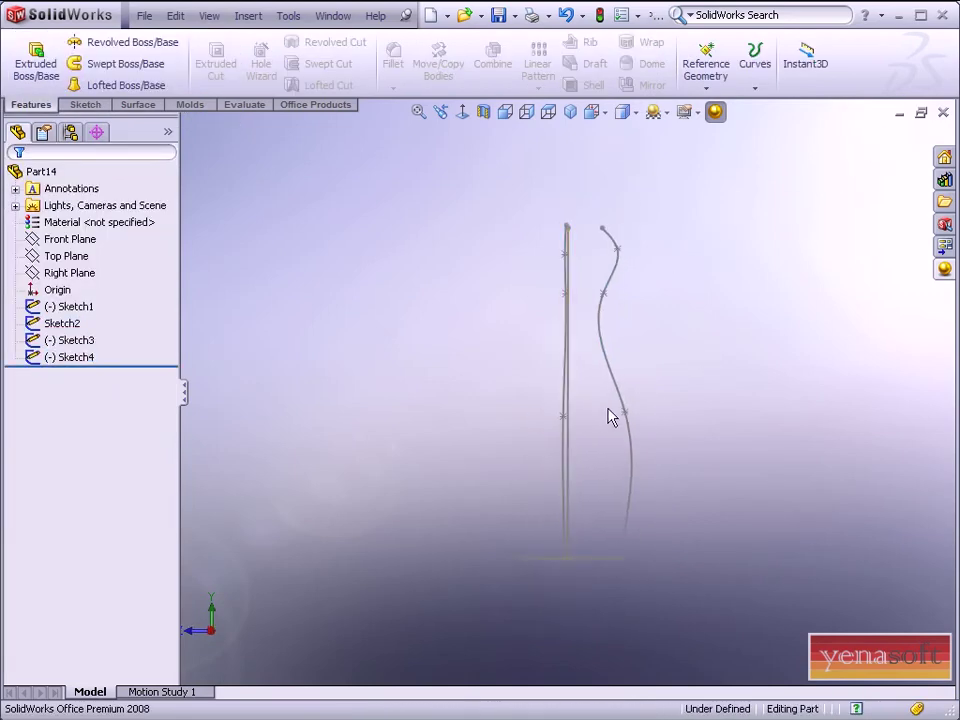
pyautogui.moveTo(686, 407)
pyautogui.mouseDown(button='middle')
pyautogui.moveTo(617, 454)
pyautogui.moveTo(703, 491)
pyautogui.moveTo(710, 513)
pyautogui.moveTo(722, 467)
pyautogui.moveTo(760, 486)
pyautogui.mouseUp(button='middle')
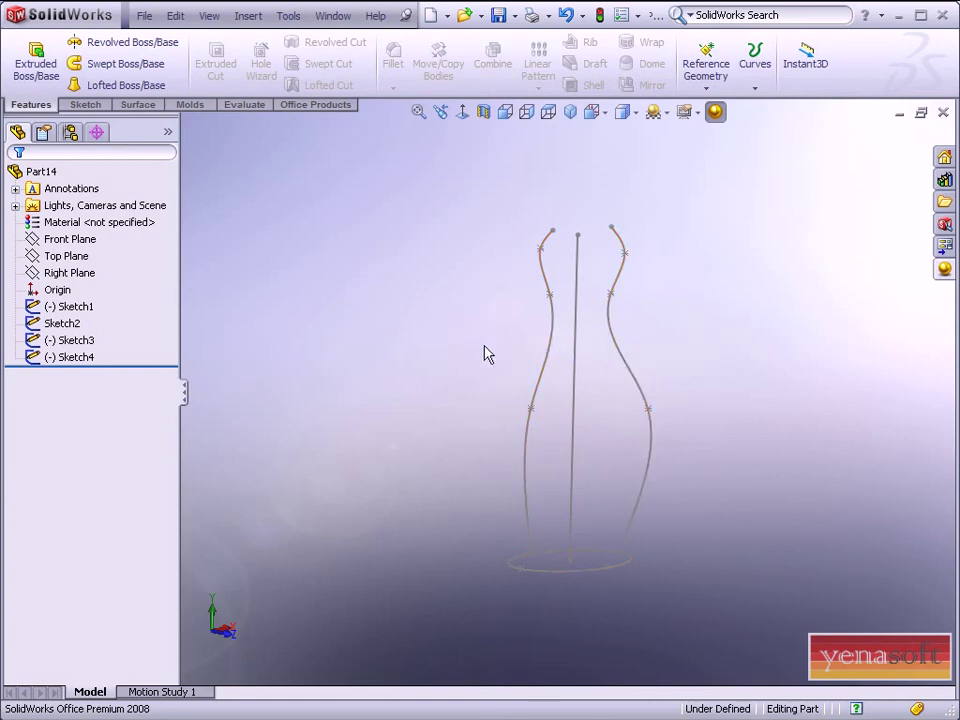
pyautogui.click(130, 70)
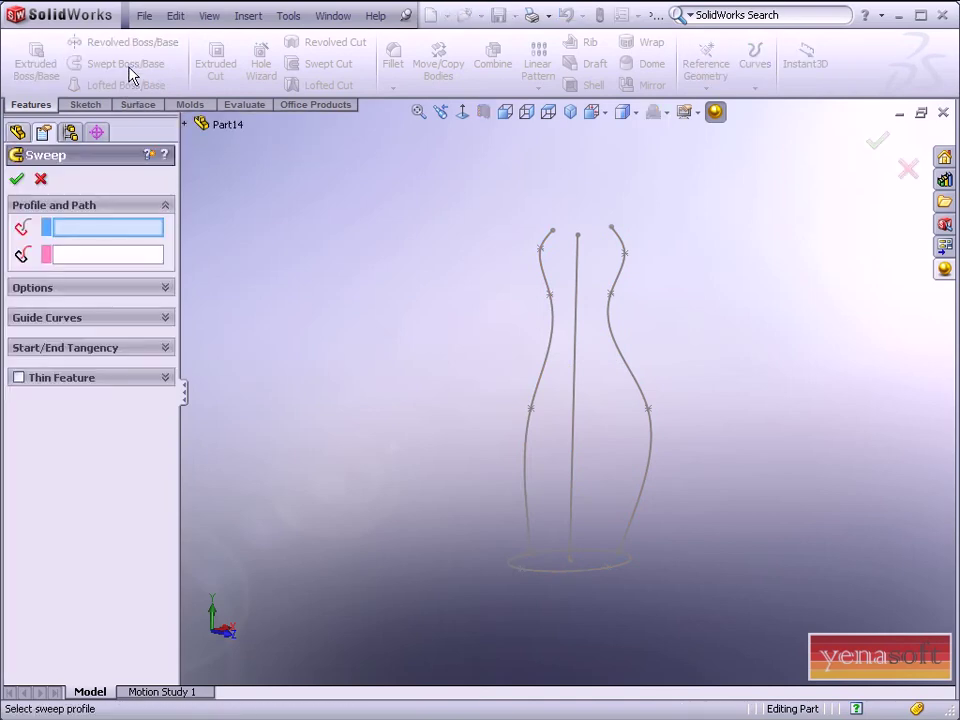
# - Choose the ellipse (Sketch1) as the sweep profile and the vertical line (Sketch2) as its path
pyautogui.click(576, 574)
pyautogui.click(572, 465)
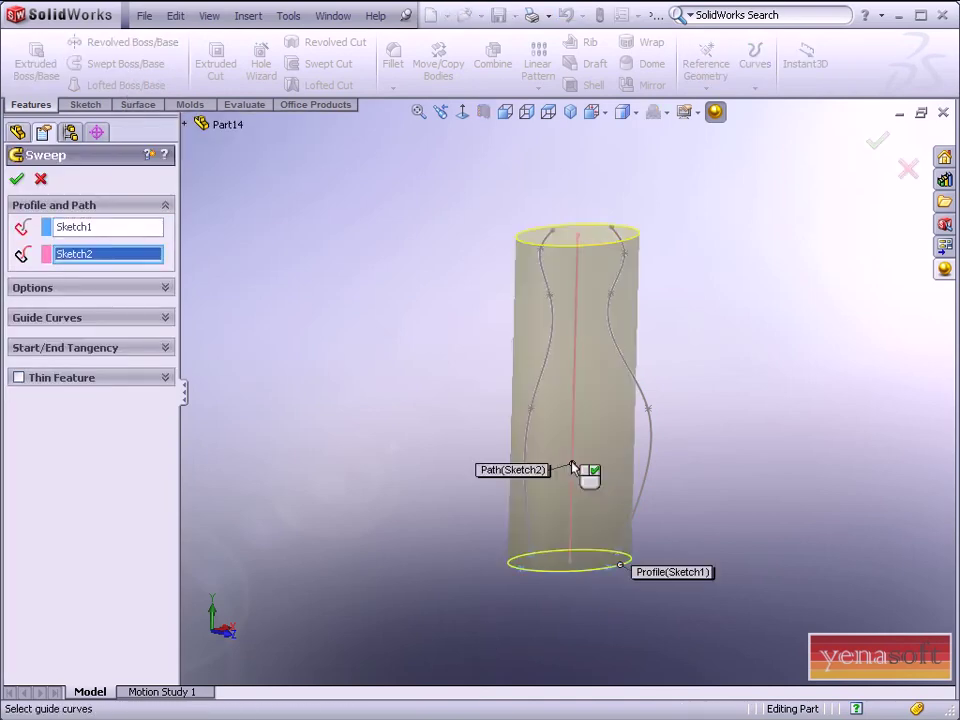
pyautogui.moveTo(572, 465); pyautogui.dragTo(501, 535, button='middle')
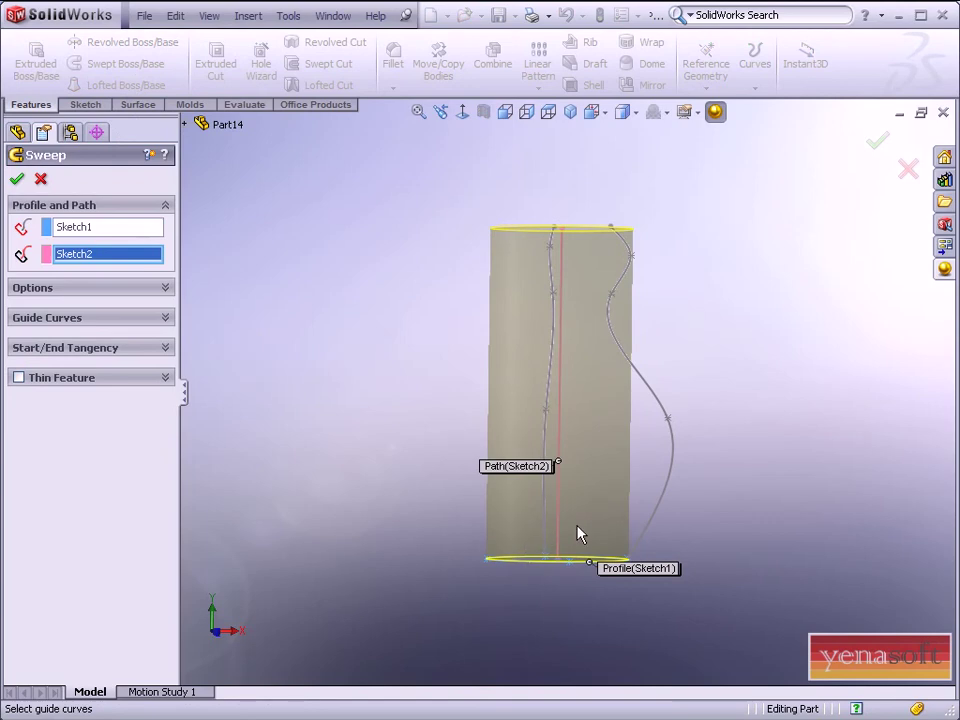
pyautogui.moveTo(578, 535)
pyautogui.mouseDown(button='middle')
pyautogui.moveTo(495, 538)
pyautogui.moveTo(503, 540)
pyautogui.mouseUp(button='middle')
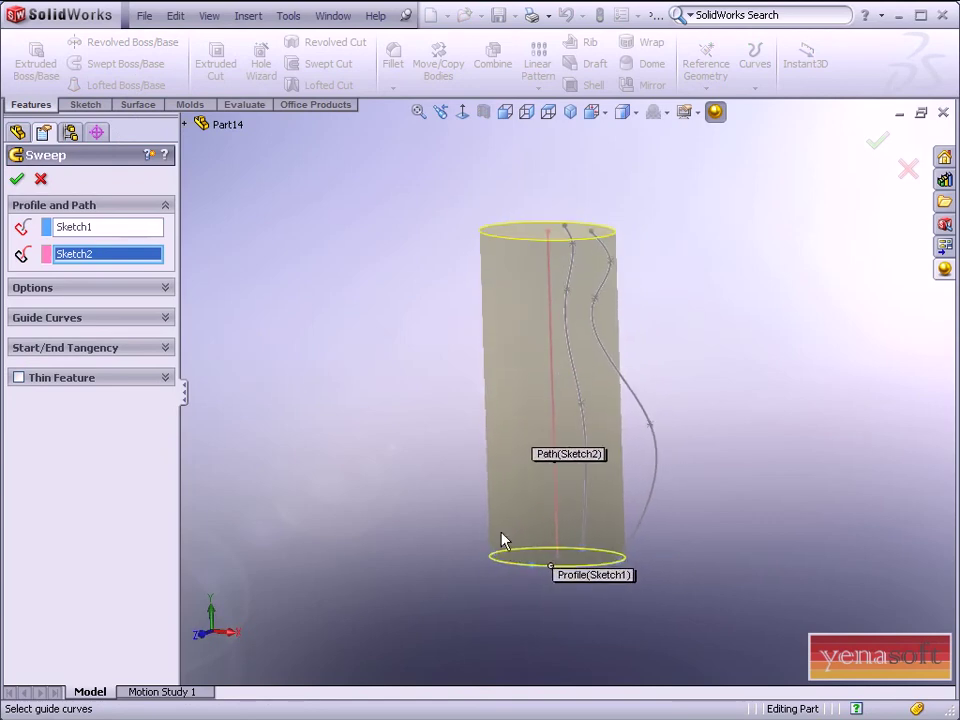
# - Add the Sketch3 and Sketch4 splines as guide curves and confirm the sweep as Sweep1
pyautogui.click(166, 319)
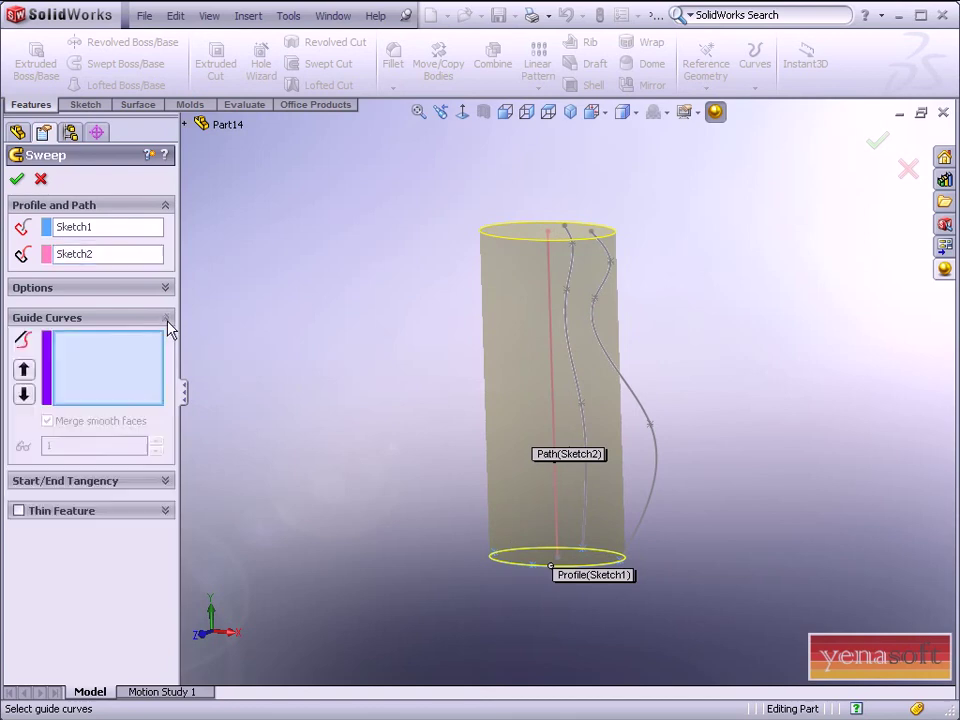
pyautogui.click(640, 401)
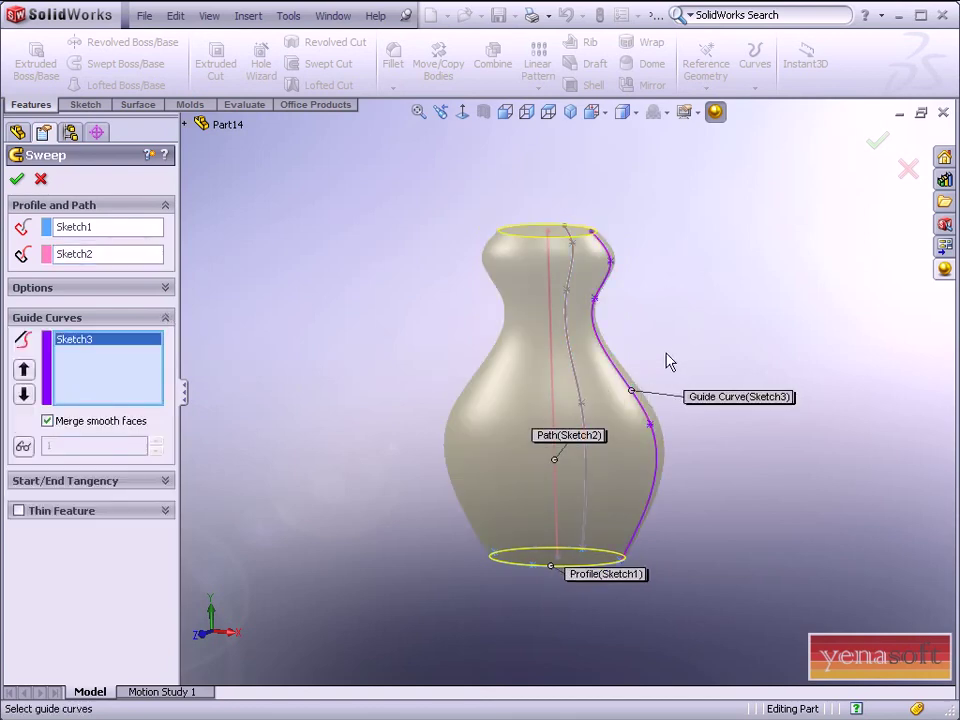
pyautogui.moveTo(666, 362)
pyautogui.mouseDown(button='middle')
pyautogui.moveTo(679, 332)
pyautogui.moveTo(707, 334)
pyautogui.mouseUp(button='middle')
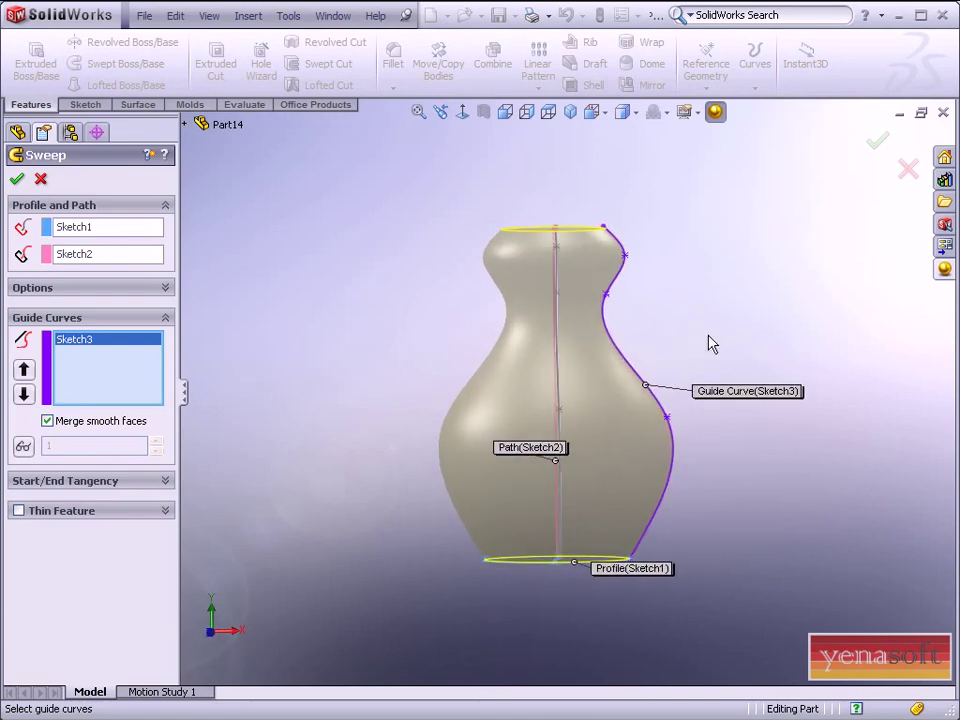
pyautogui.moveTo(708, 343)
pyautogui.mouseDown(button='middle')
pyautogui.moveTo(628, 311)
pyautogui.moveTo(557, 328)
pyautogui.moveTo(572, 317)
pyautogui.moveTo(561, 326)
pyautogui.moveTo(573, 326)
pyautogui.mouseUp(button='middle')
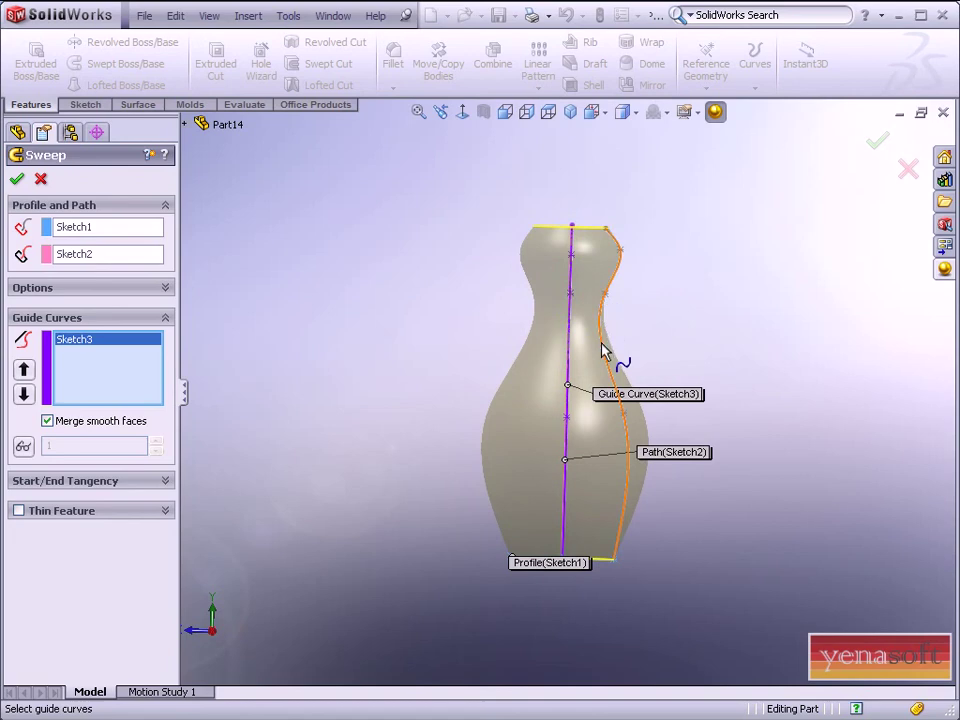
pyautogui.click(602, 340)
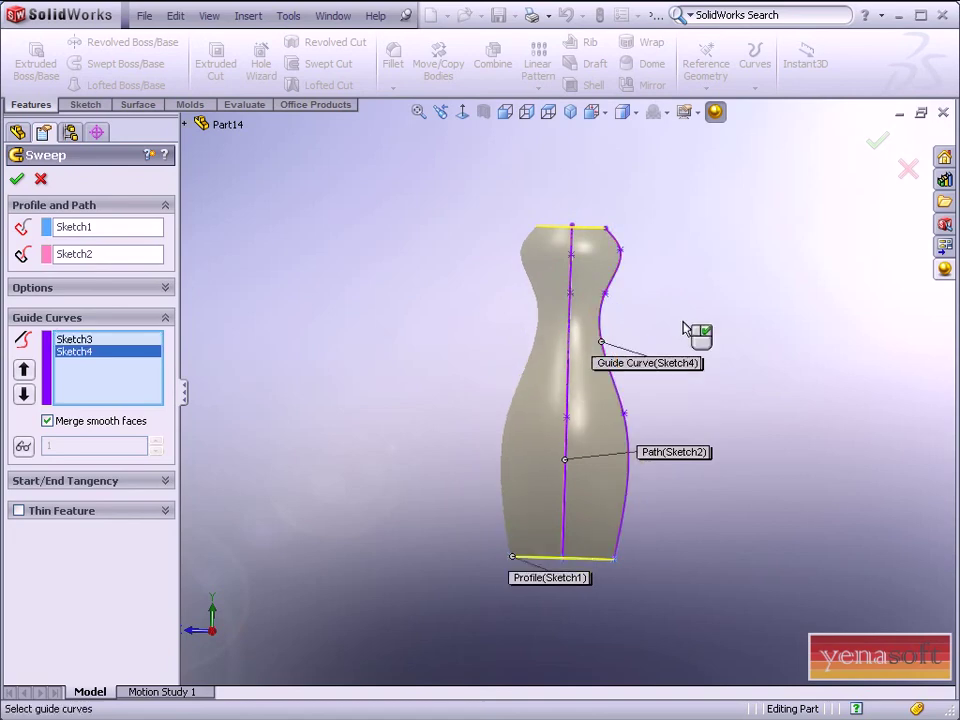
pyautogui.moveTo(525, 471)
pyautogui.mouseDown(button='middle')
pyautogui.moveTo(654, 486)
pyautogui.moveTo(633, 490)
pyautogui.mouseUp(button='middle')
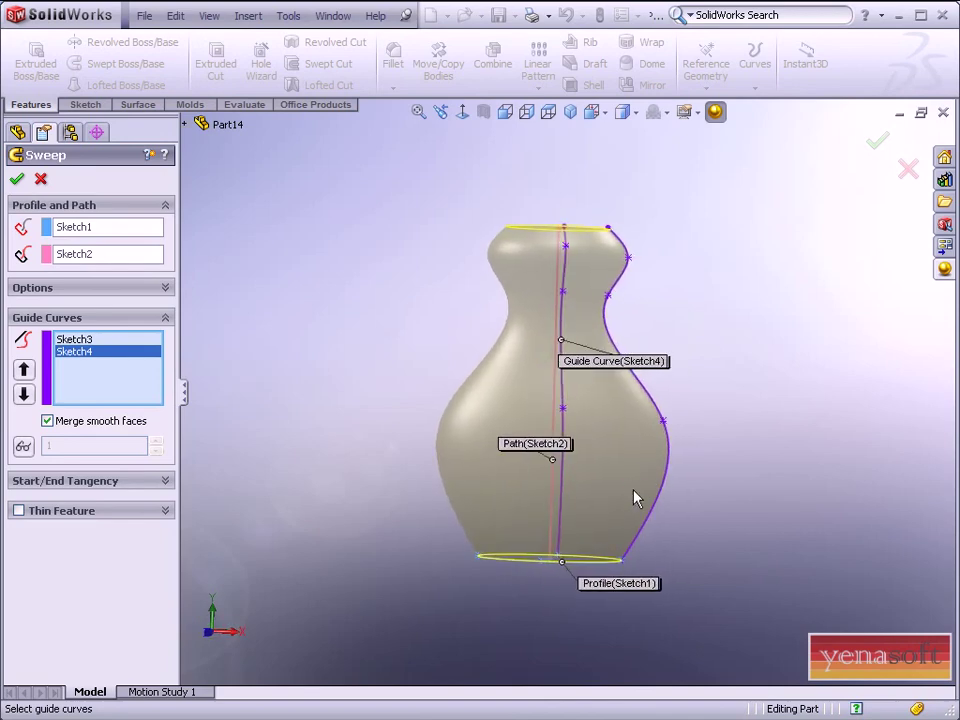
pyautogui.click(879, 145)
pyautogui.moveTo(812, 395); pyautogui.dragTo(791, 405, button='middle')
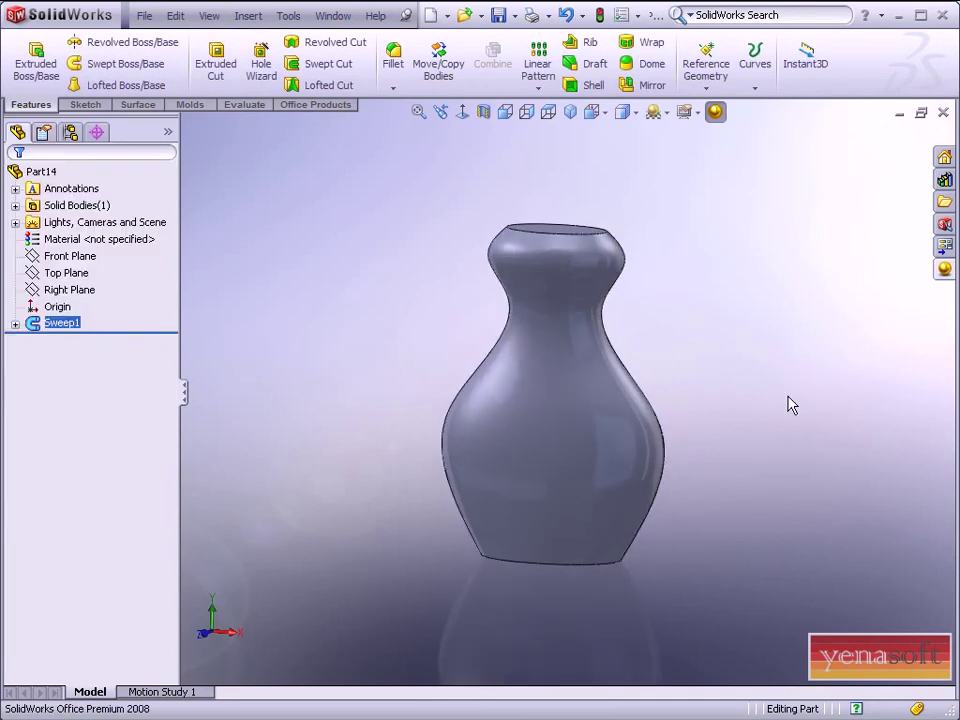